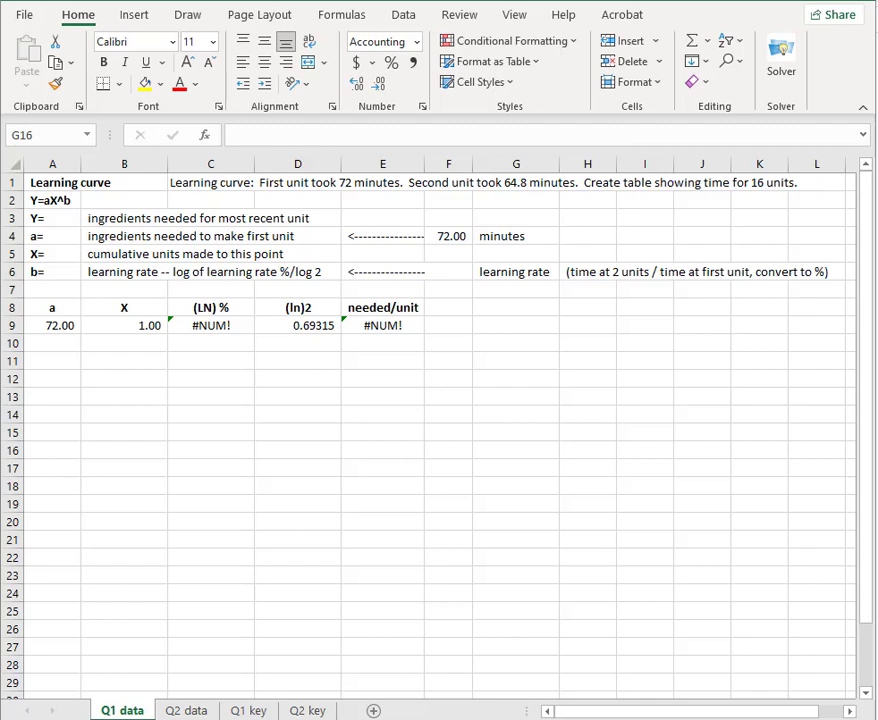
- Enter =64.8/72 in F6 and remove the stray percent sign so it reads 90%
{"action": "mouse_move", "coordinate": [8, 170]}
{"action": "left_mouse_down"}
{"action": "mouse_move", "coordinate": [74, 215]}
{"action": "mouse_move", "coordinate": [98, 153]}
{"action": "mouse_move", "coordinate": [12, 170]}
{"action": "left_mouse_up"}
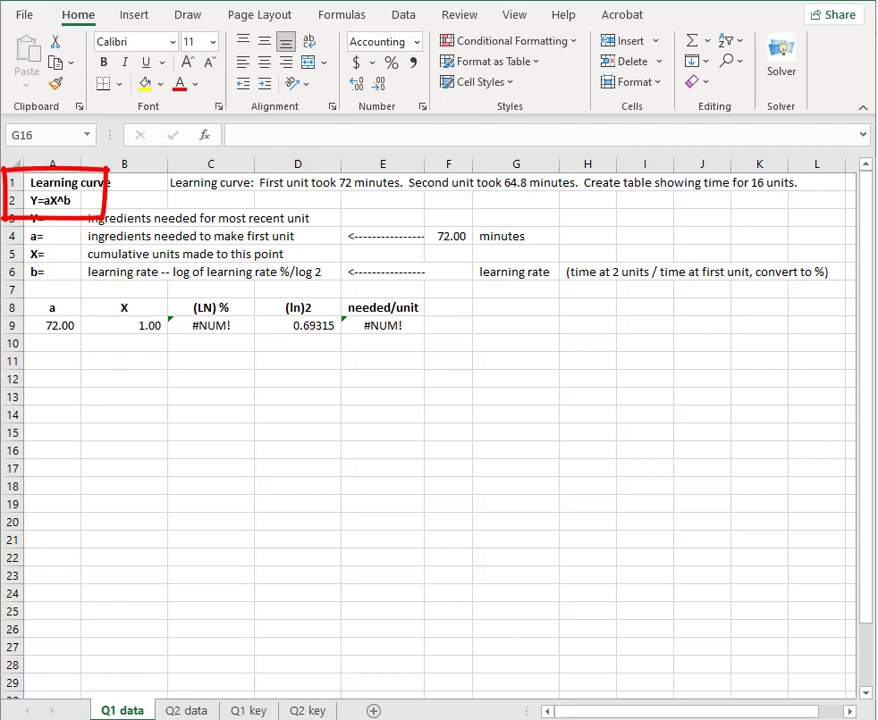
{"action": "key", "text": "Escape"}
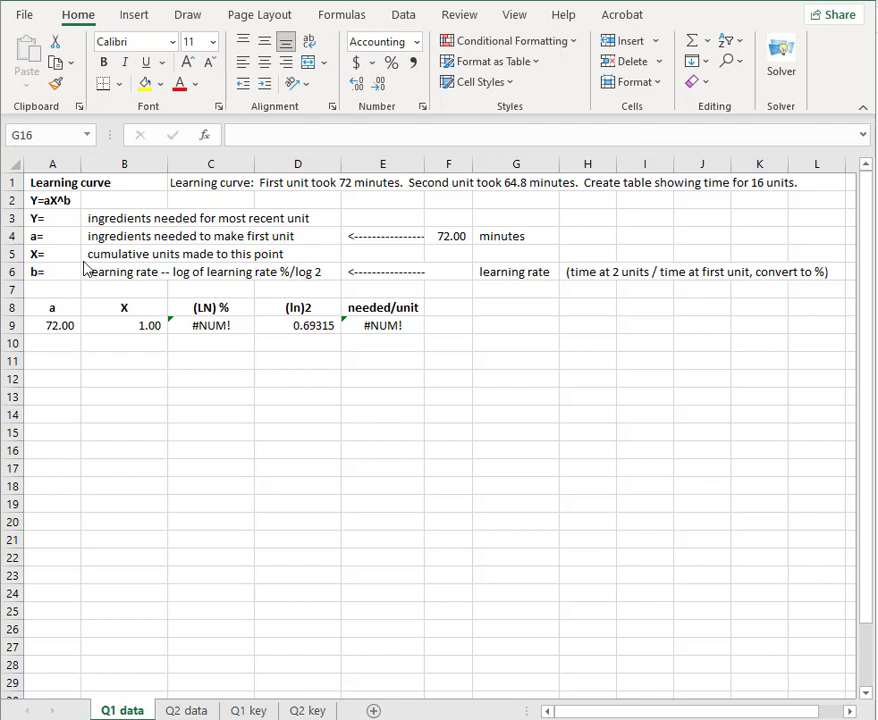
{"action": "left_click", "coordinate": [131, 347]}
{"action": "left_click", "coordinate": [133, 364]}
{"action": "left_click", "coordinate": [125, 377]}
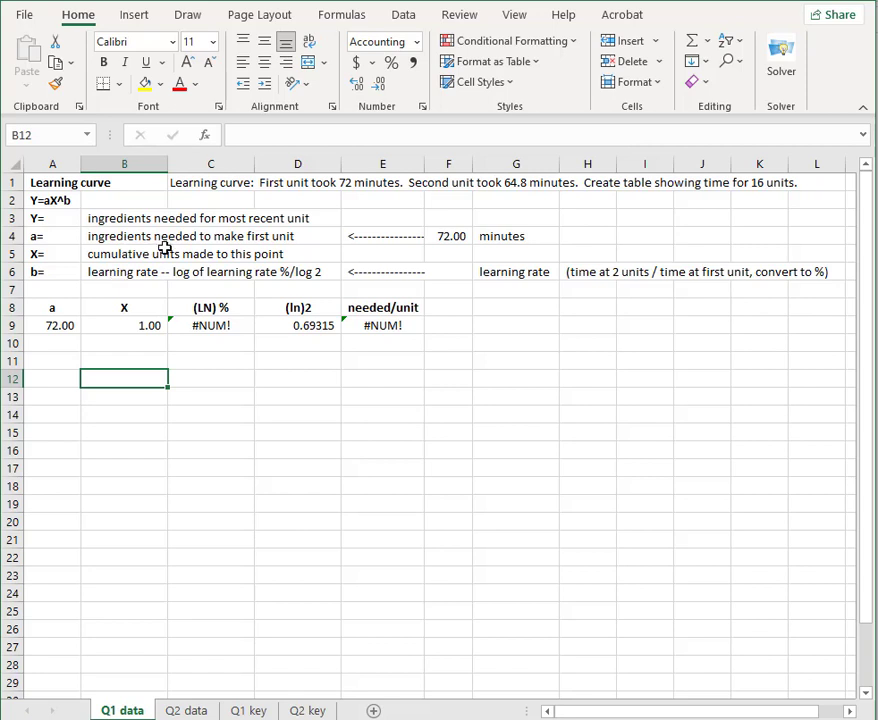
{"action": "left_click", "coordinate": [456, 269]}
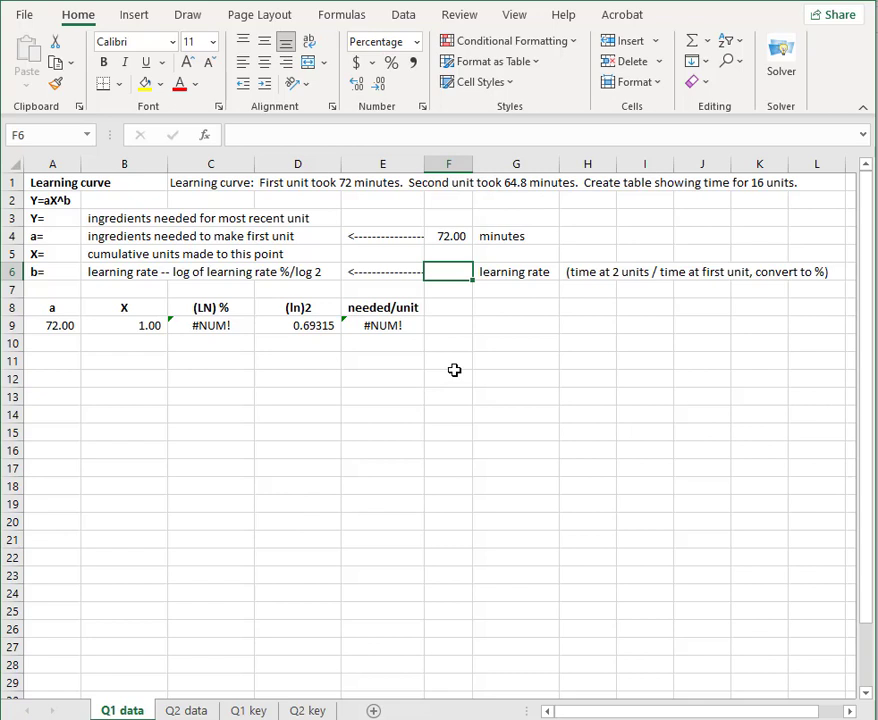
{"action": "type", "text": "+64.8"}
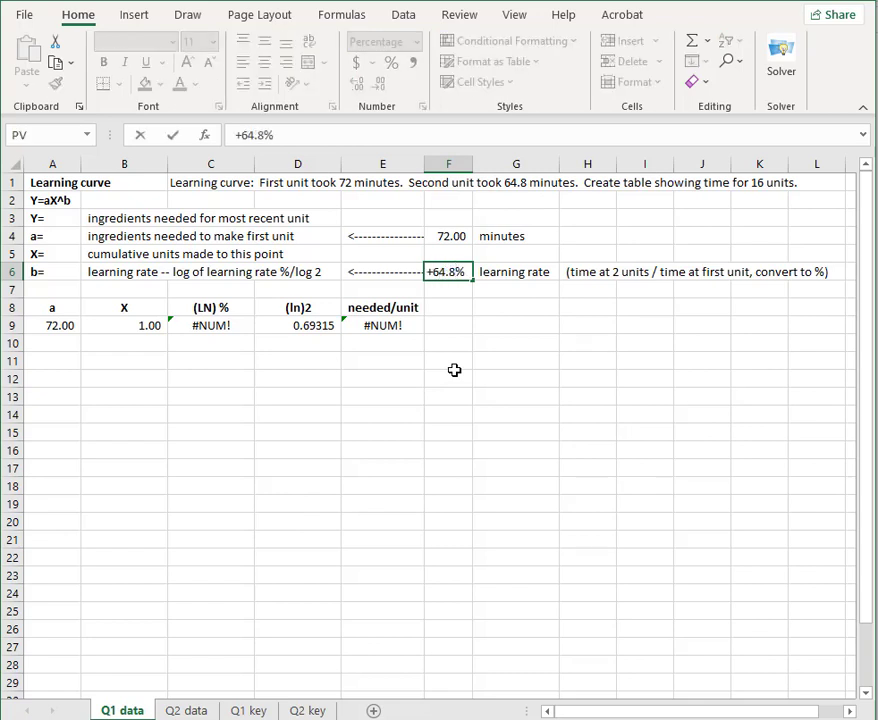
{"action": "type", "text": "/"}
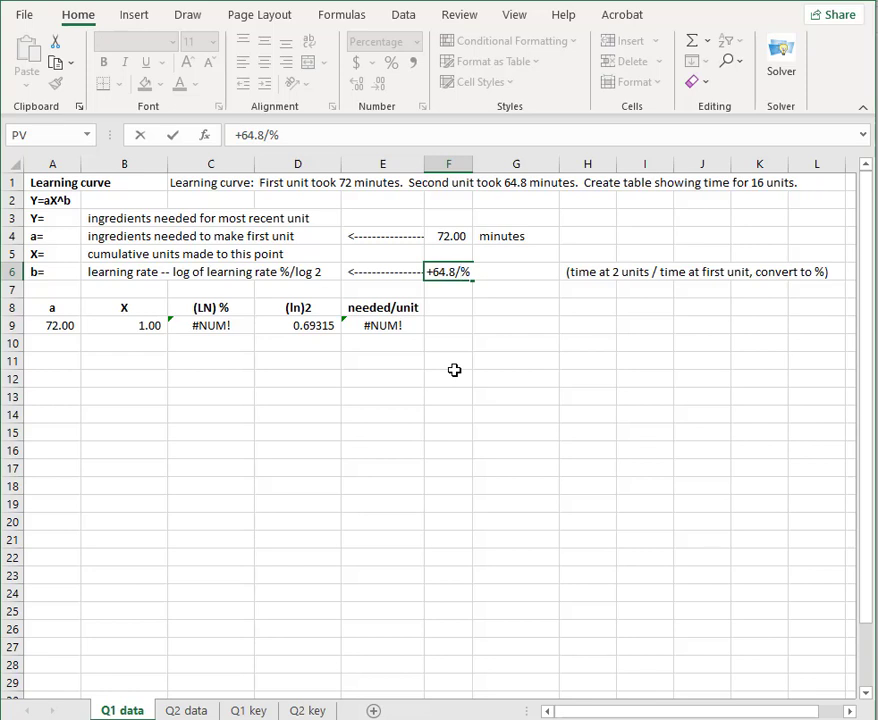
{"action": "type", "text": "72"}
{"action": "key", "text": "Return"}
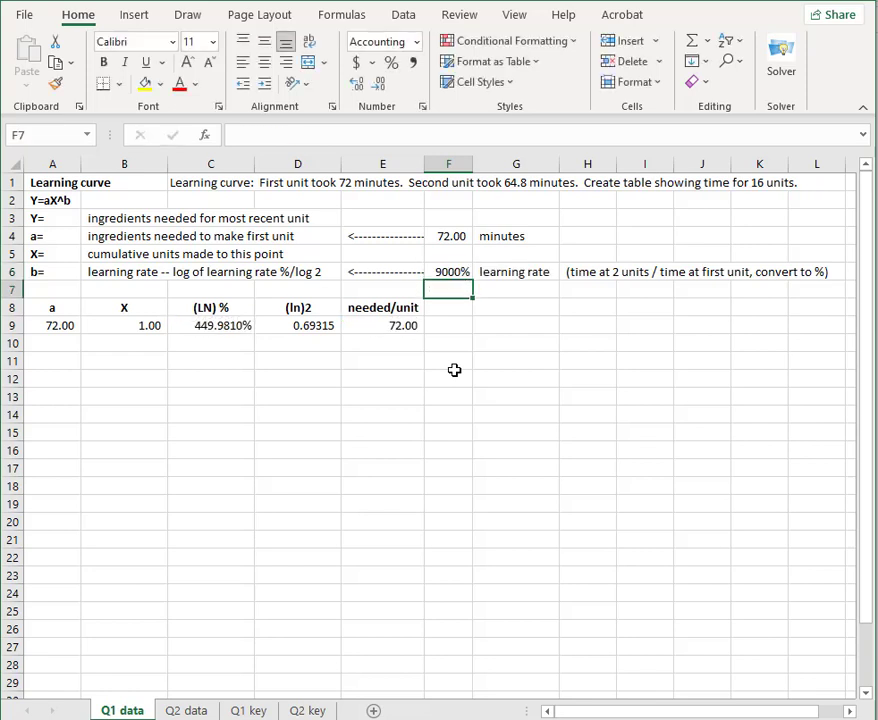
{"action": "left_click", "coordinate": [450, 271]}
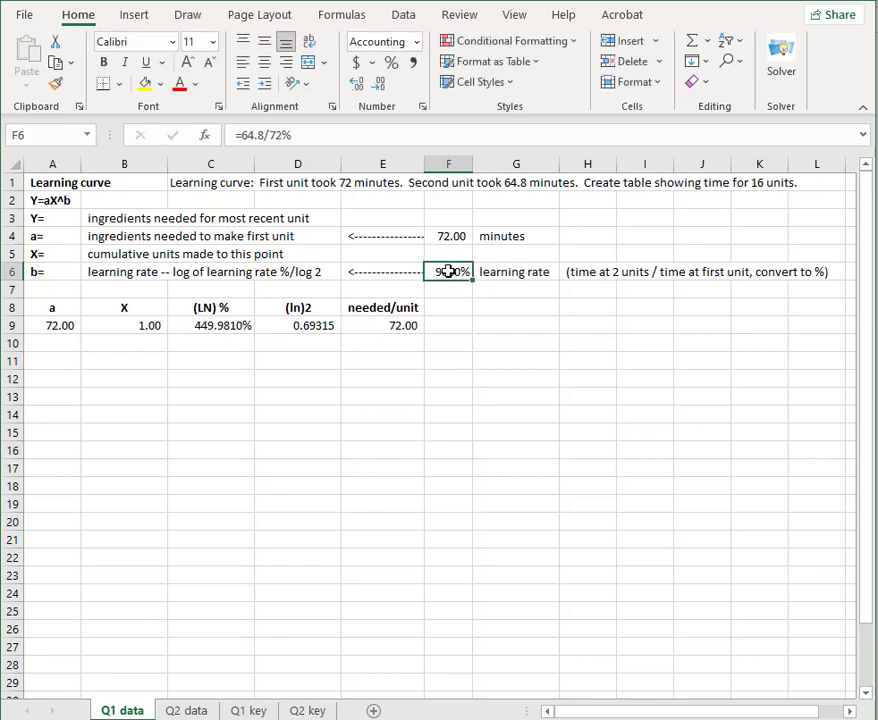
{"action": "left_click", "coordinate": [297, 138]}
{"action": "key", "text": "BackSpace"}
{"action": "key", "text": "Return"}
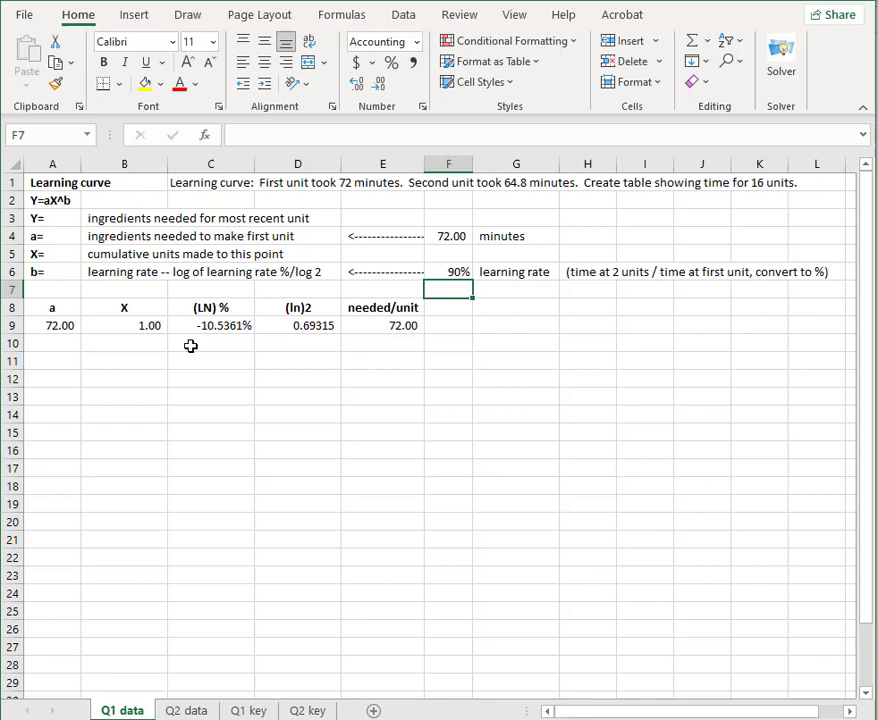
{"action": "left_click", "coordinate": [44, 326]}
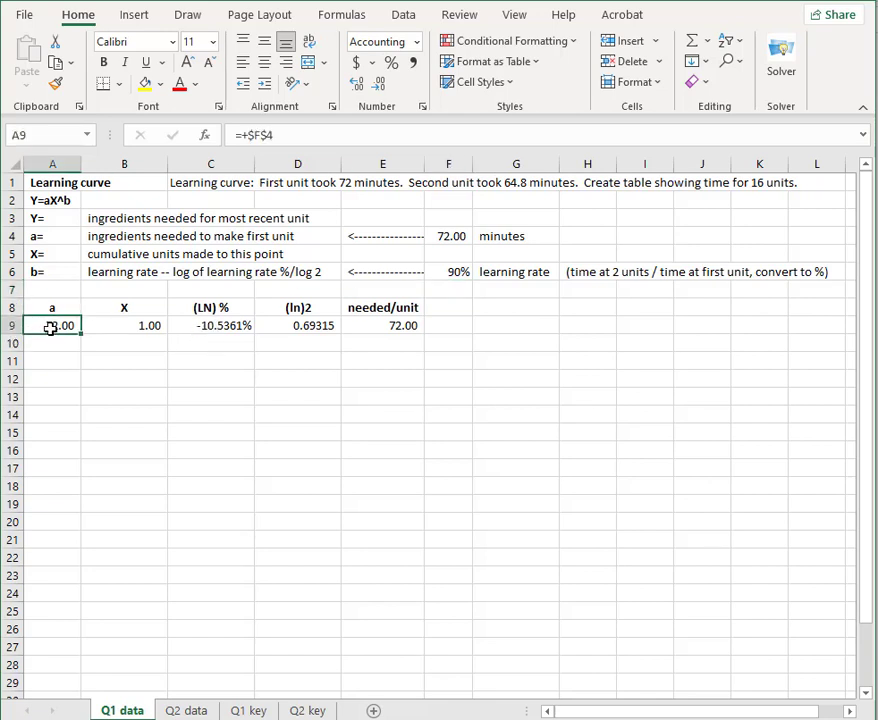
{"action": "left_click", "coordinate": [117, 327]}
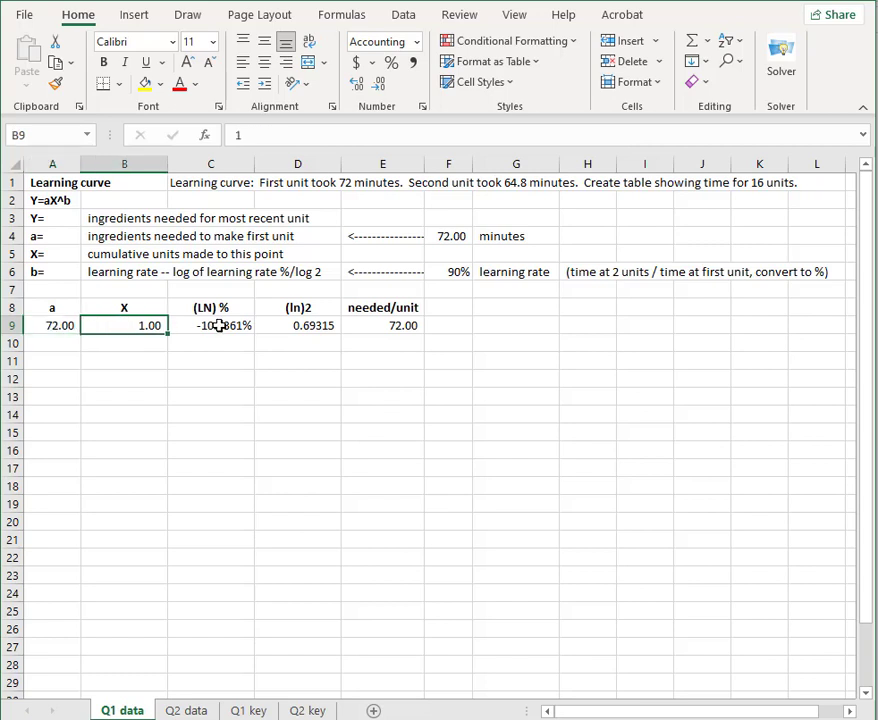
{"action": "left_click", "coordinate": [218, 326]}
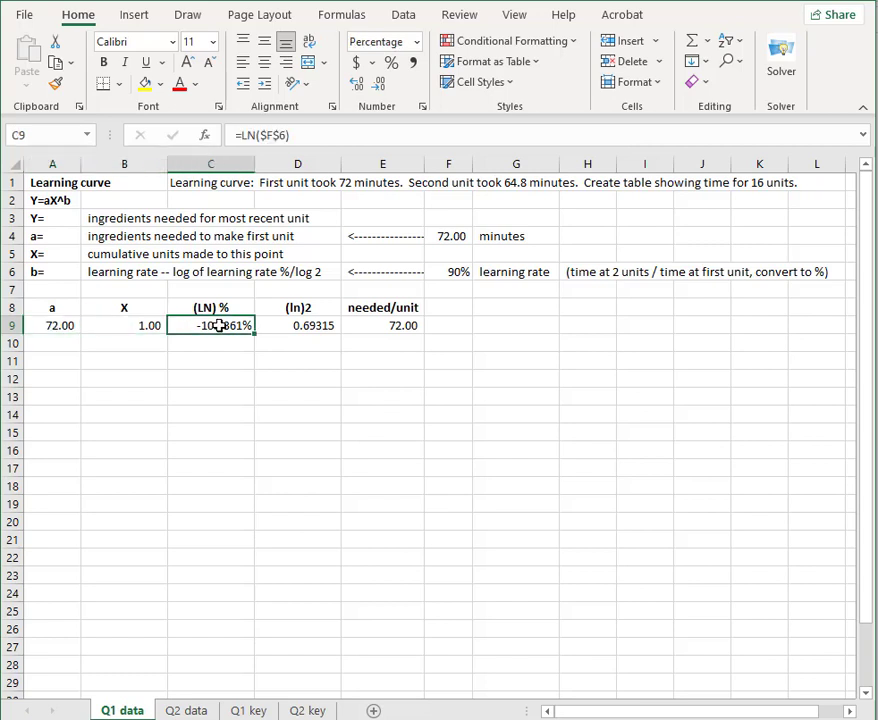
{"action": "left_click", "coordinate": [317, 134]}
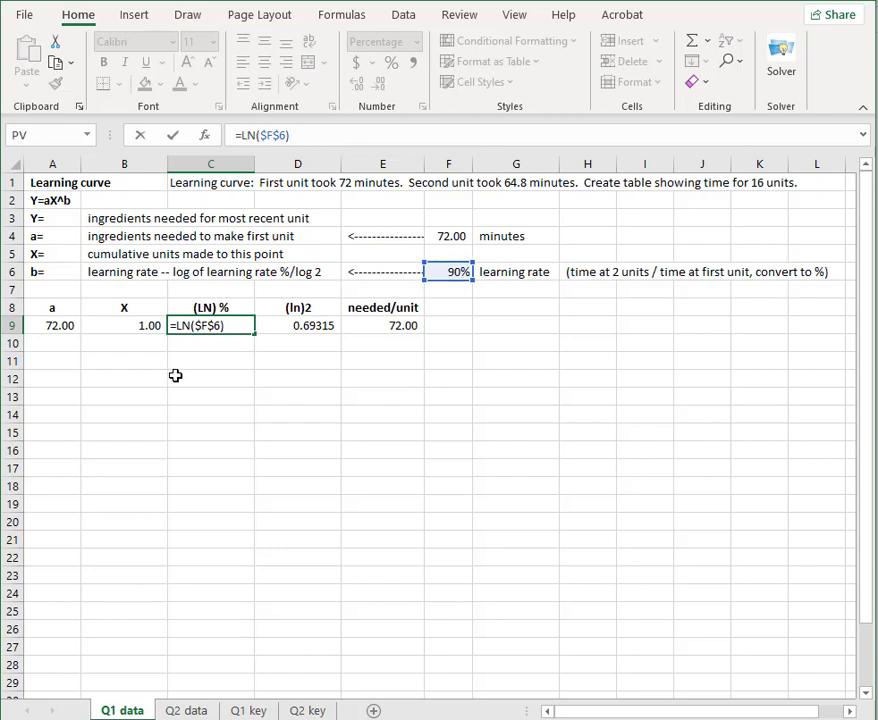
{"action": "left_click", "coordinate": [320, 326]}
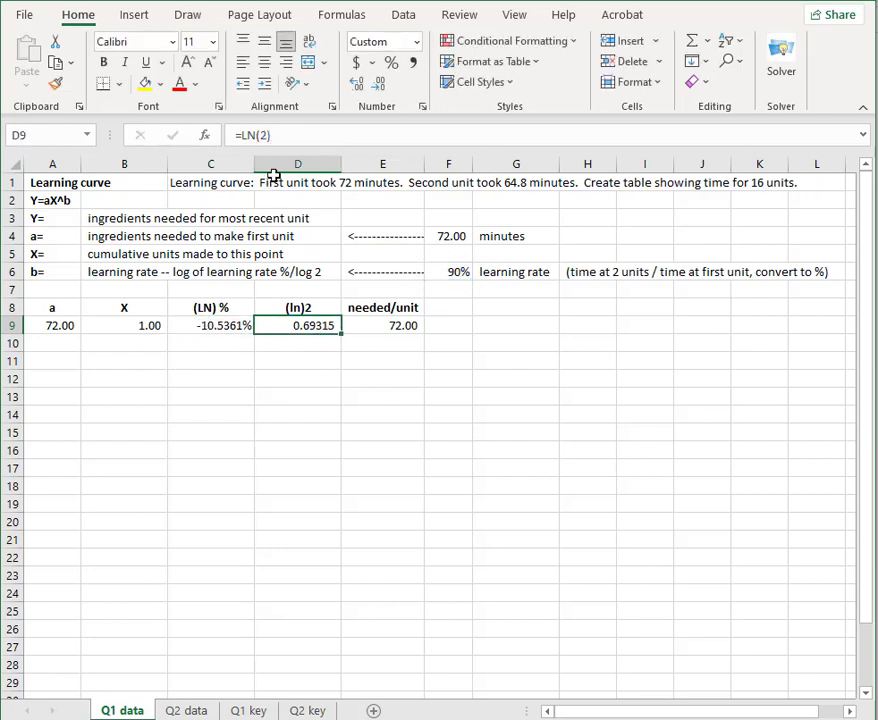
{"action": "left_click", "coordinate": [281, 135]}
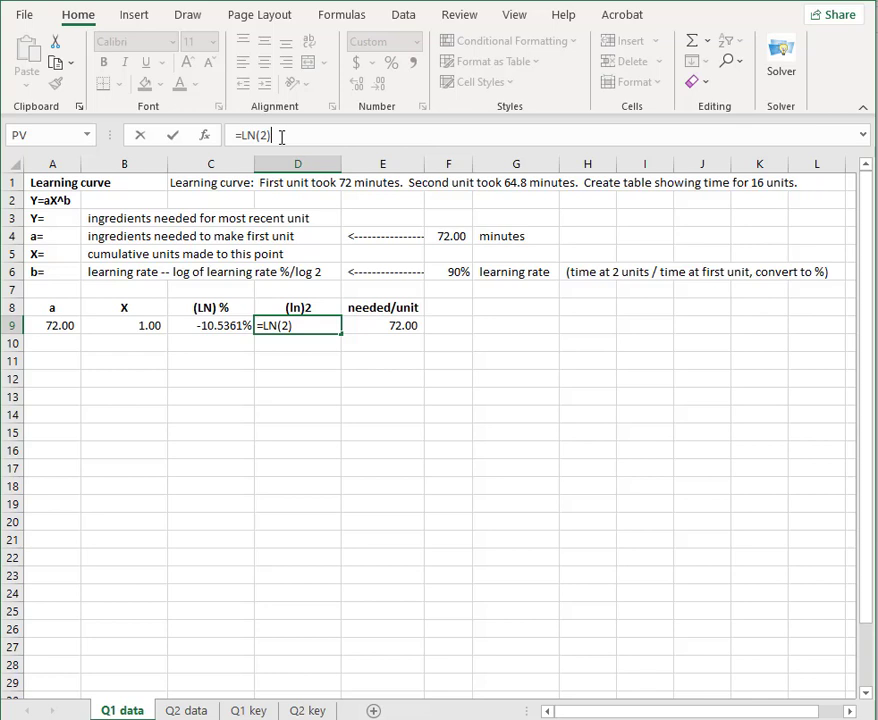
{"action": "key", "text": "Return"}
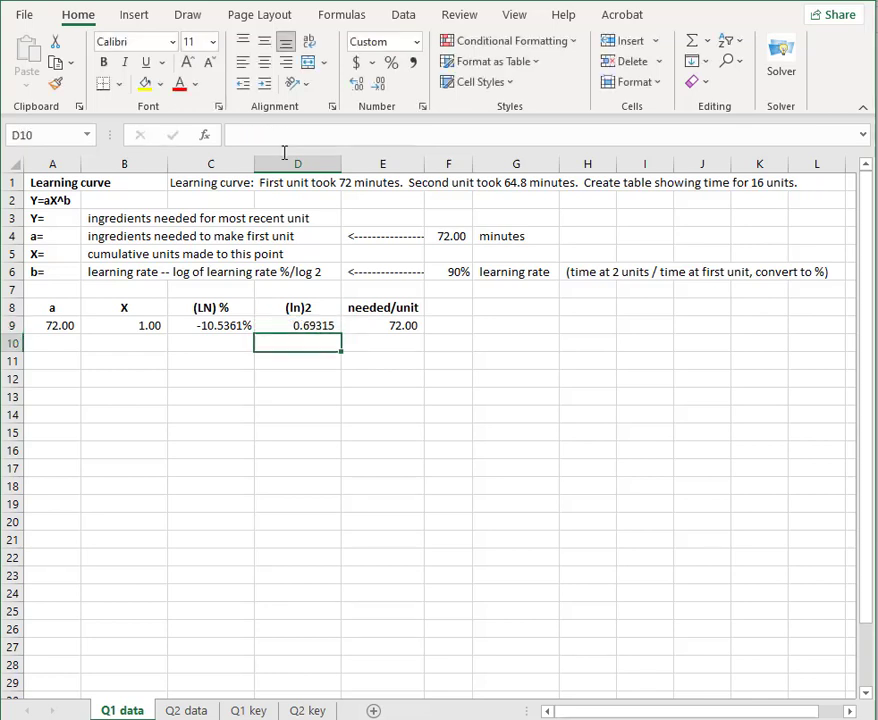
{"action": "left_click", "coordinate": [370, 322]}
{"action": "left_click", "coordinate": [413, 134]}
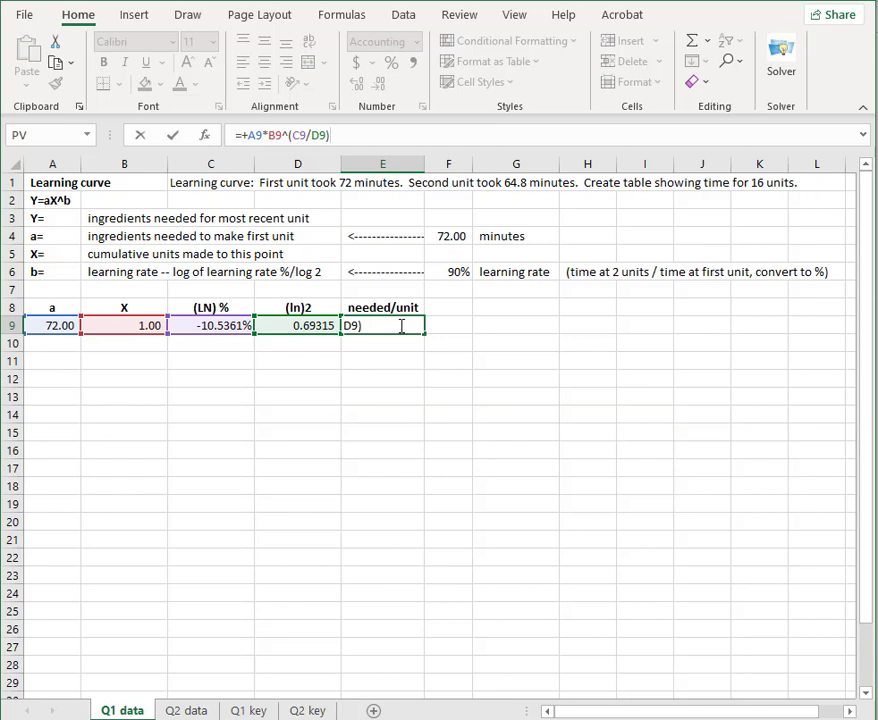
{"action": "key", "text": "Return"}
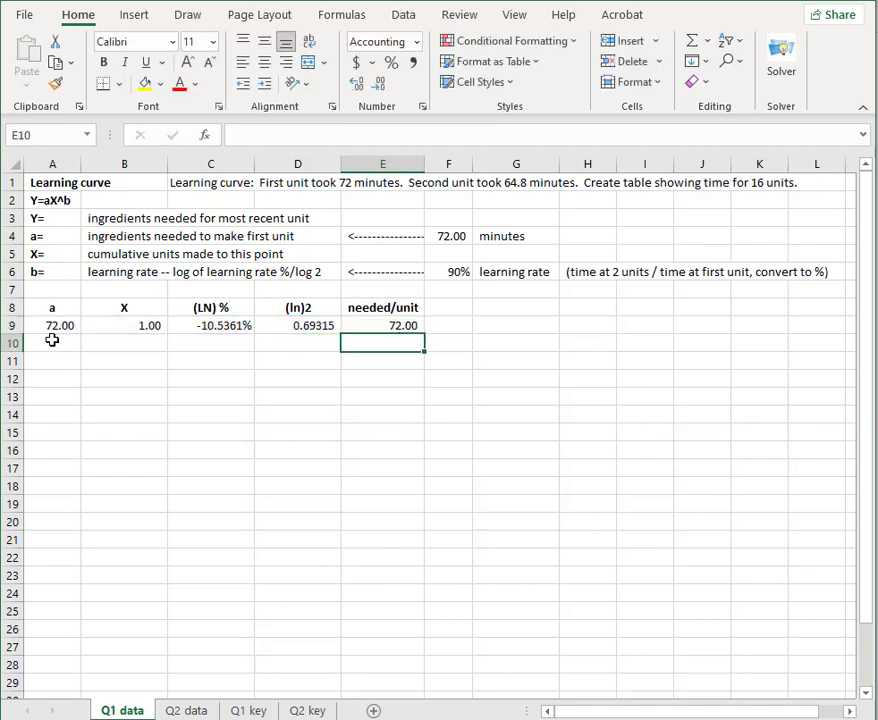
- Enter 72 in A10 and unit 2 in B10, and set C10 to =+C9
{"action": "left_click", "coordinate": [52, 341]}
{"action": "type", "text": "72"}
{"action": "key", "text": "Tab"}
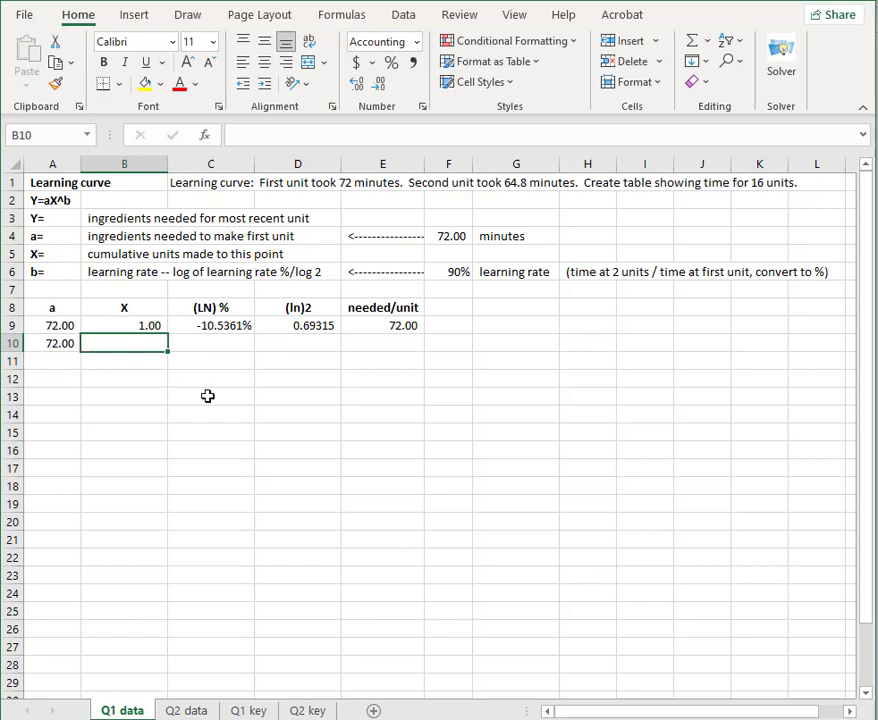
{"action": "type", "text": "2"}
{"action": "key", "text": "Tab"}
{"action": "type", "text": "+"}
{"action": "key", "text": "Up"}
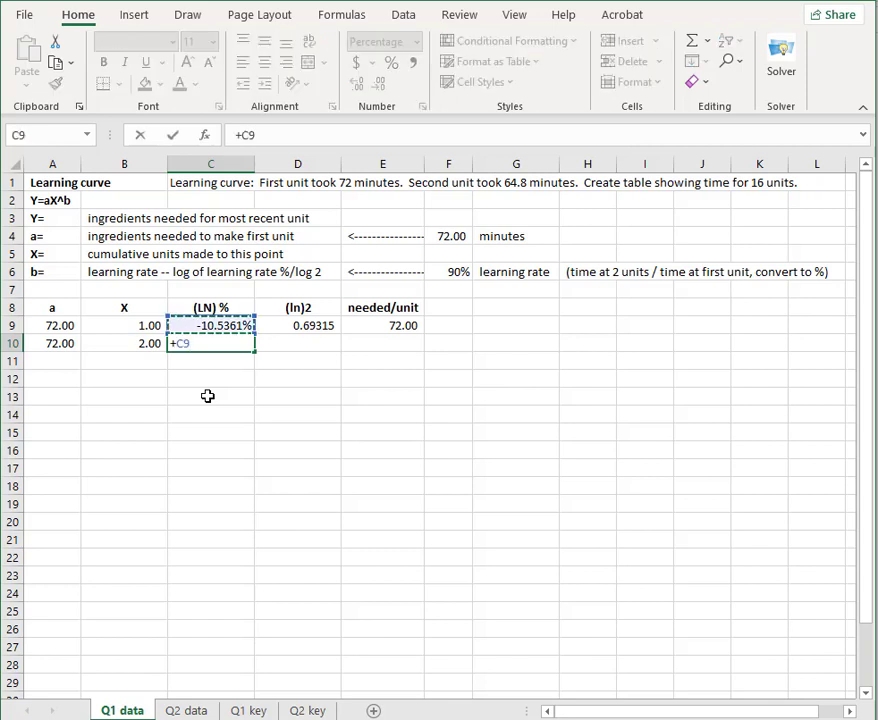
{"action": "key", "text": "Return"}
- Set D10 to =+D9 and copy E9's needed/unit formula down to E10, giving 64.80
{"action": "left_click", "coordinate": [292, 343]}
{"action": "type", "text": "+"}
{"action": "key", "text": "Up"}
{"action": "key", "text": "Return"}
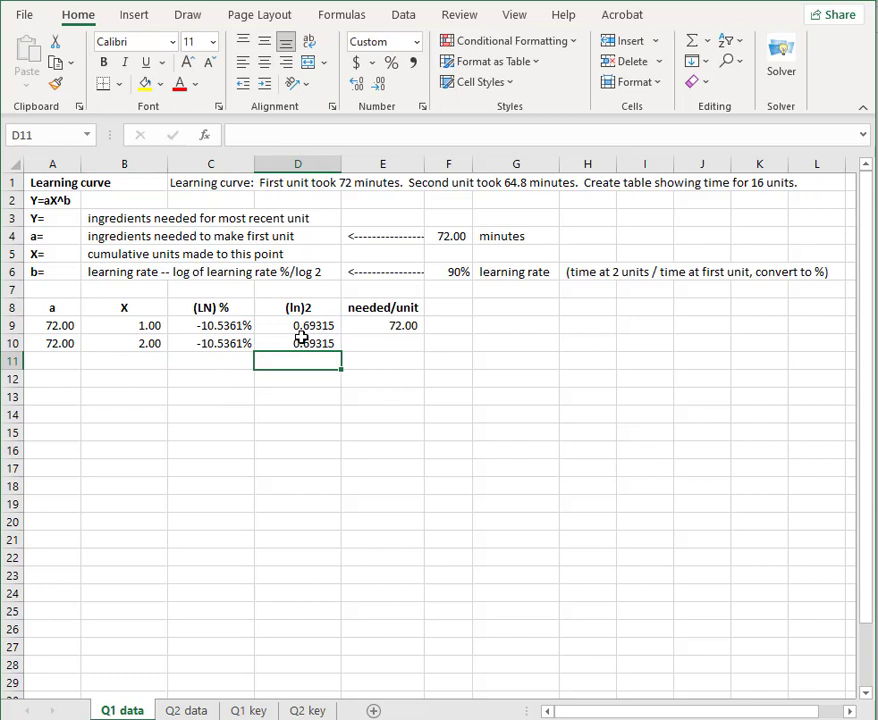
{"action": "left_click", "coordinate": [365, 327]}
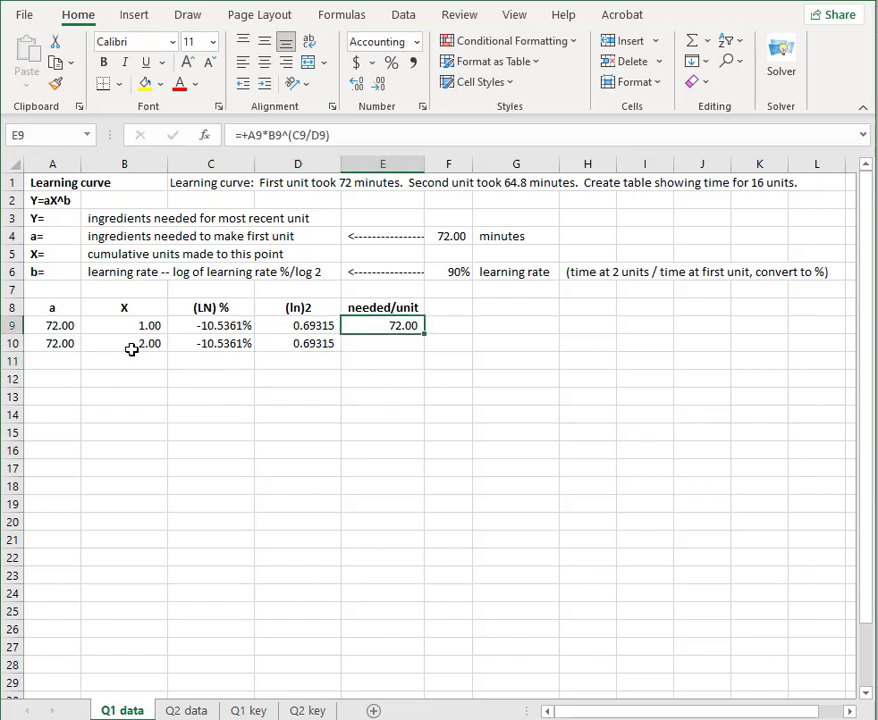
{"action": "left_click_drag", "start_coordinate": [423, 334], "coordinate": [423, 350]}
{"action": "left_click", "coordinate": [372, 341]}
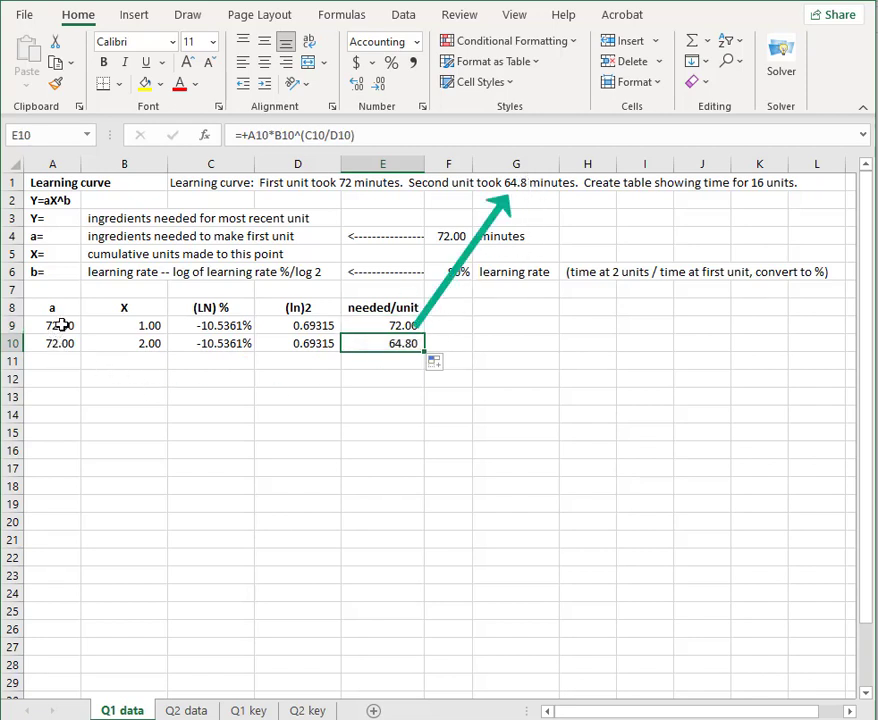
- Fill rows 9–10 down to row 24 and highlight E24's 47.24 in yellow
{"action": "left_click_drag", "start_coordinate": [65, 327], "coordinate": [424, 603]}
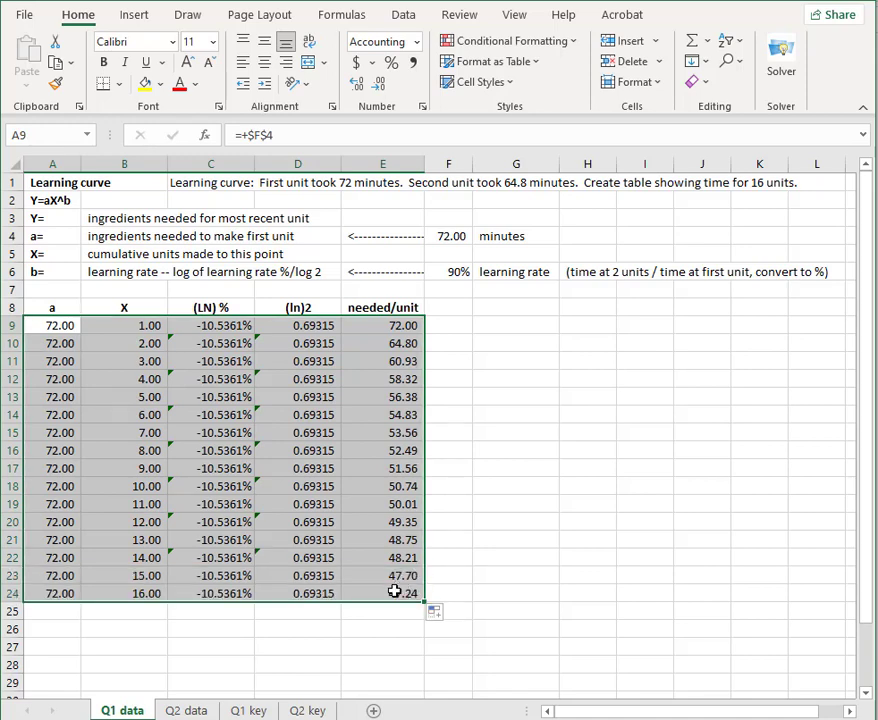
{"action": "left_click", "coordinate": [395, 591]}
{"action": "left_click", "coordinate": [145, 85]}
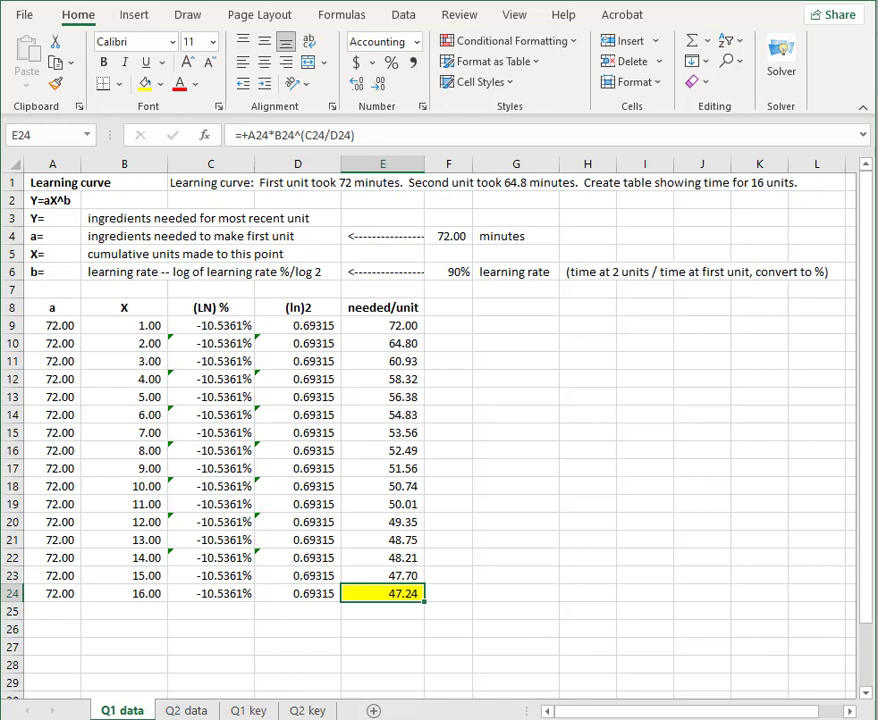
- Switch to the Q2 data sheet with the 120, 84 and 68.18-minute unit times
{"action": "left_click", "coordinate": [190, 711]}
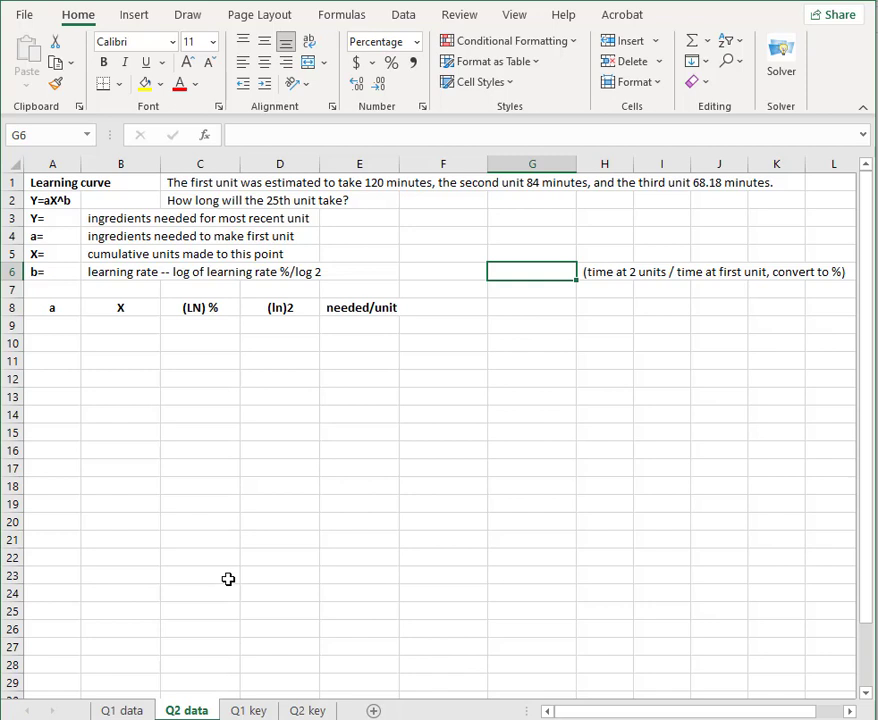
- Enter 120 in A9 and unit number 1 in B9
{"action": "left_click", "coordinate": [61, 324]}
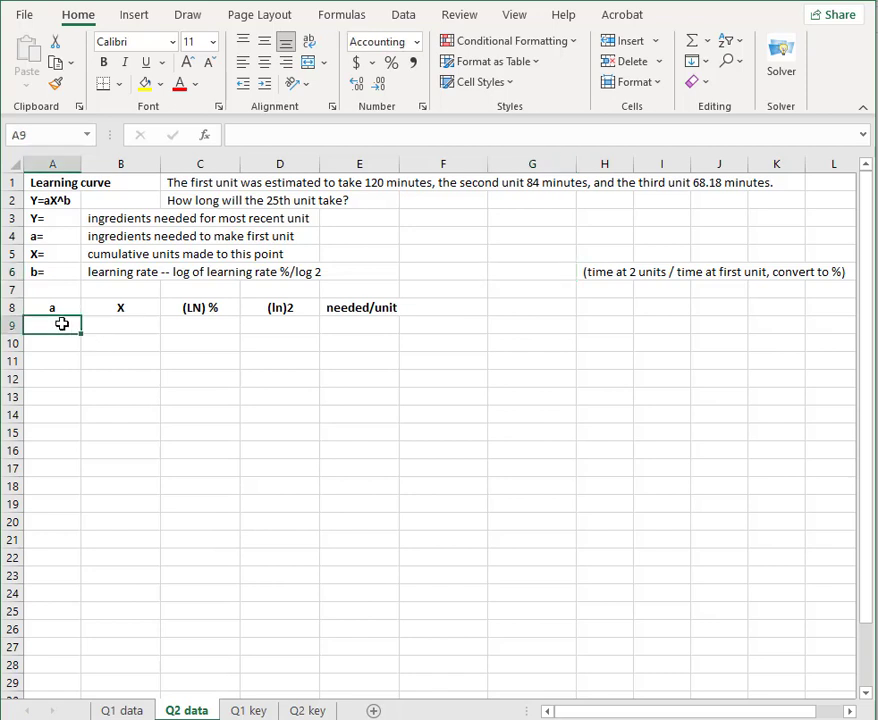
{"action": "type", "text": "120"}
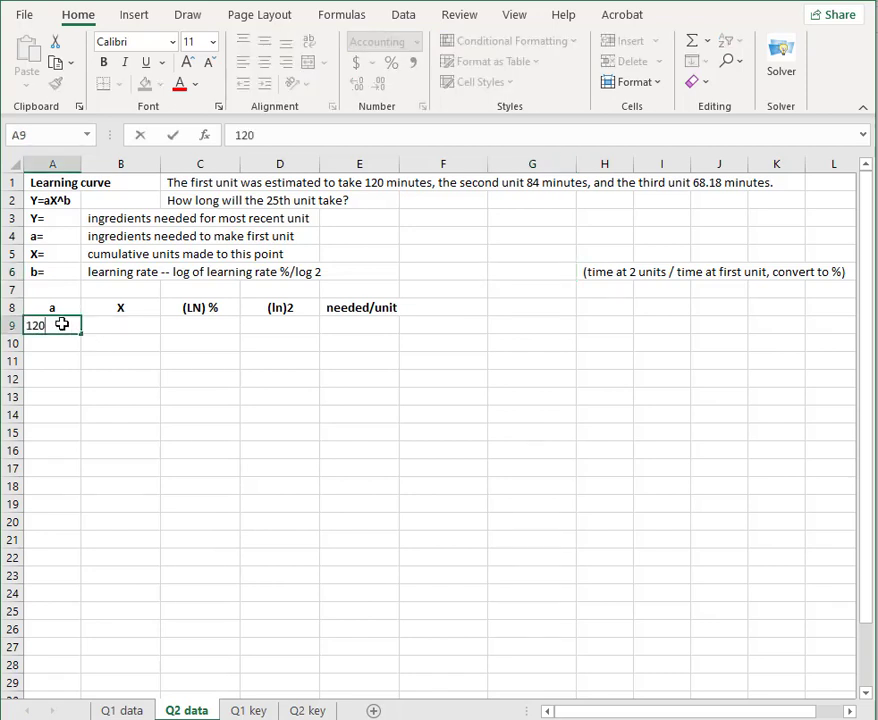
{"action": "key", "text": "Tab"}
{"action": "type", "text": "1"}
{"action": "key", "text": "Tab"}
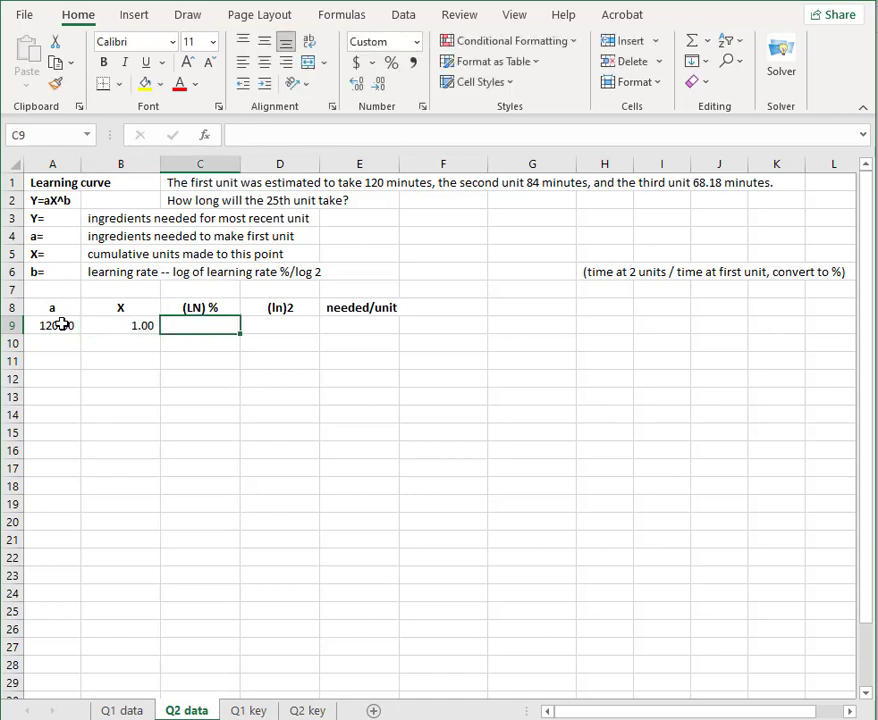
- Enter =84/120 in G6 and remove the extra percent sign so it reads 70%
{"action": "left_click", "coordinate": [527, 272]}
{"action": "type", "text": "+84/120"}
{"action": "key", "text": "Return"}
{"action": "left_click", "coordinate": [528, 272]}
{"action": "left_click", "coordinate": [267, 135]}
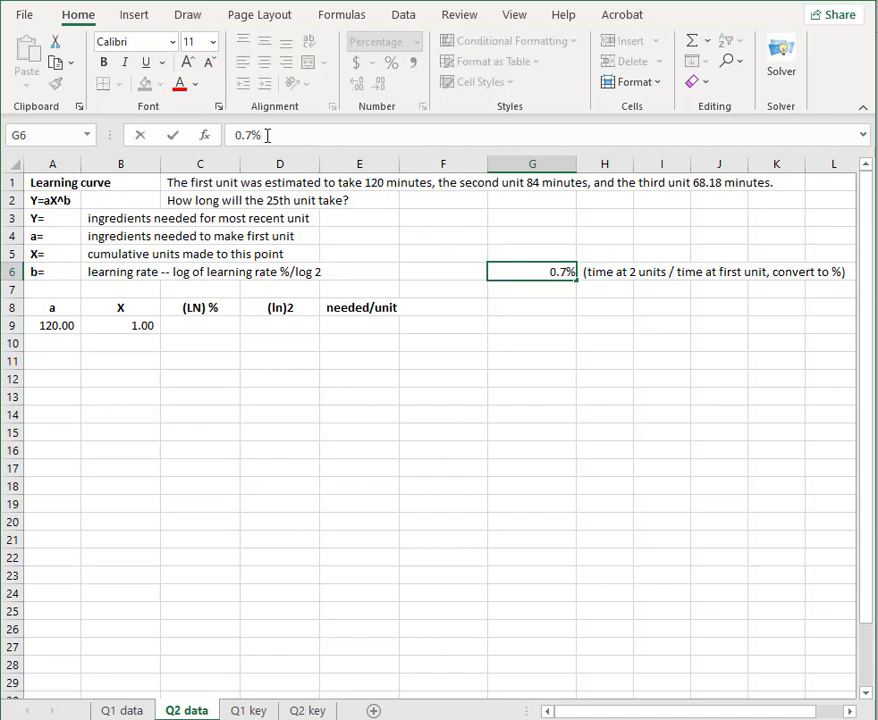
{"action": "key", "text": "BackSpace"}
{"action": "key", "text": "Return"}
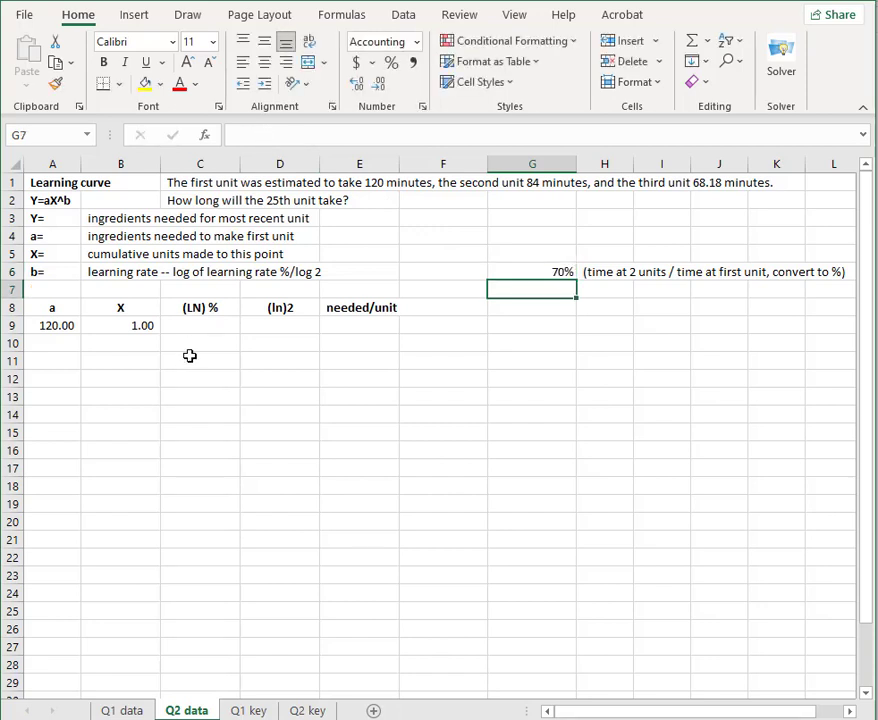
- Enter =LN(G6) in C9, giving (0.3567)
{"action": "left_click", "coordinate": [204, 323]}
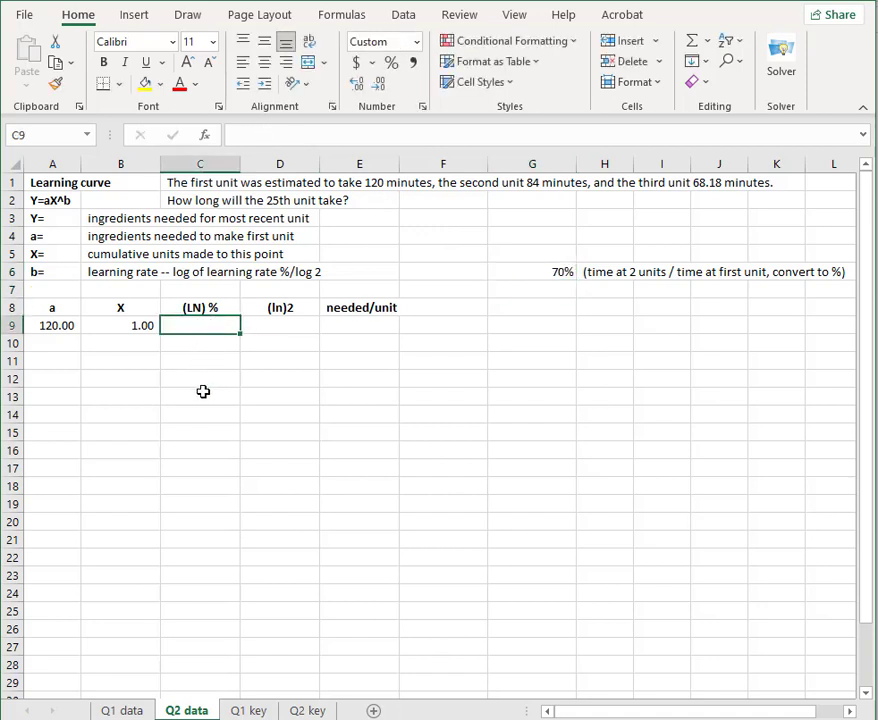
{"action": "type", "text": "=ln("}
{"action": "left_click", "coordinate": [543, 268]}
{"action": "type", "text": ")"}
{"action": "key", "text": "Return"}
- Enter =LN(2) in D9, giving 0.69315
{"action": "left_click", "coordinate": [296, 325]}
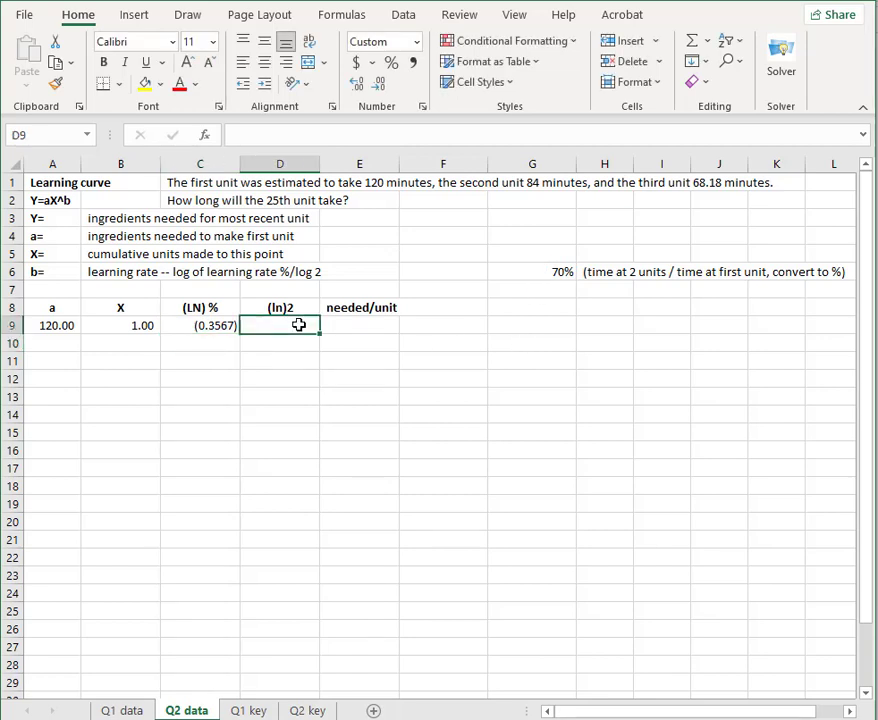
{"action": "type", "text": "=ln("}
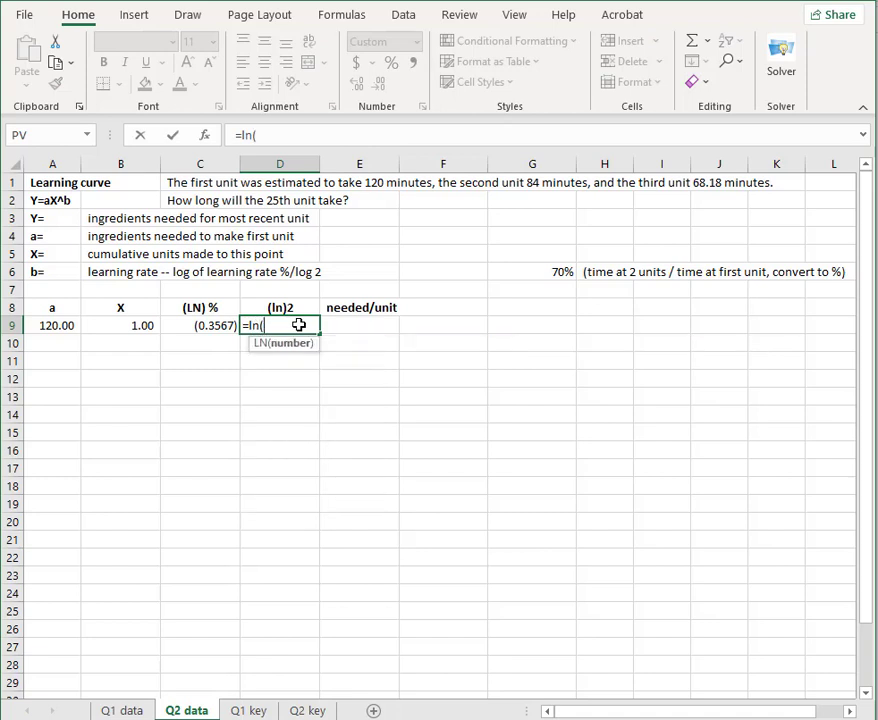
{"action": "type", "text": "2"}
{"action": "key", "text": "Return"}
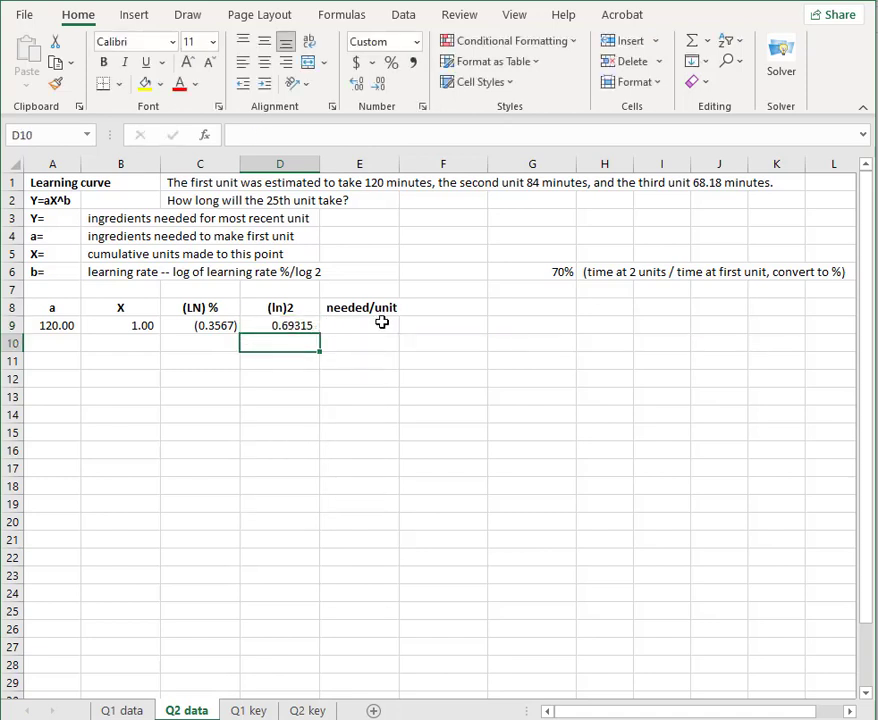
{"action": "left_click", "coordinate": [382, 320]}
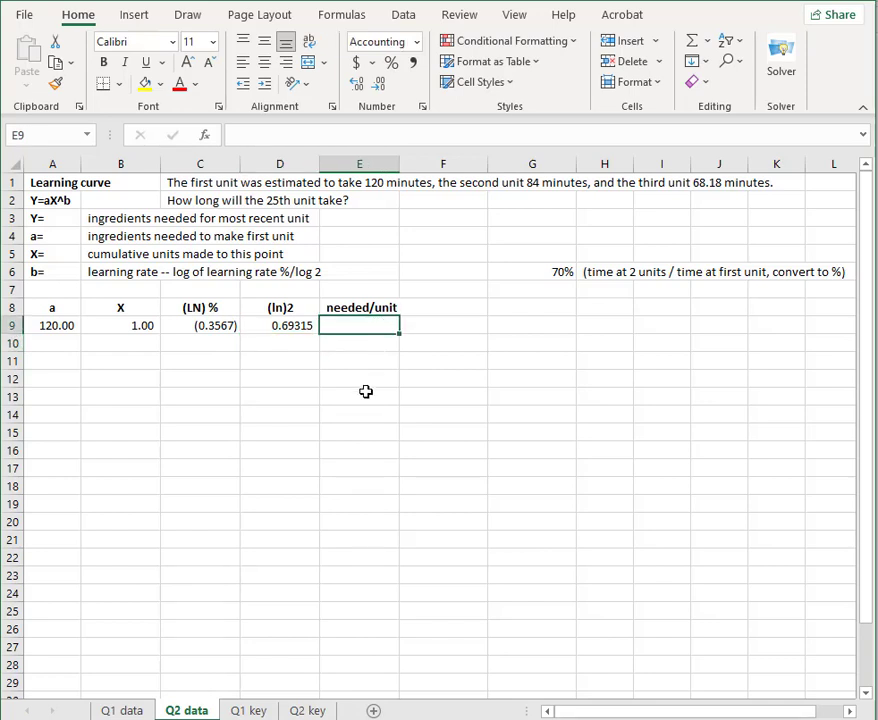
- Enter =+A9*B9^(C9/D9) in E9, returning 120.00 for the first unit
{"action": "type", "text": "+"}
{"action": "left_click", "coordinate": [42, 325]}
{"action": "type", "text": "*"}
{"action": "left_click", "coordinate": [121, 327]}
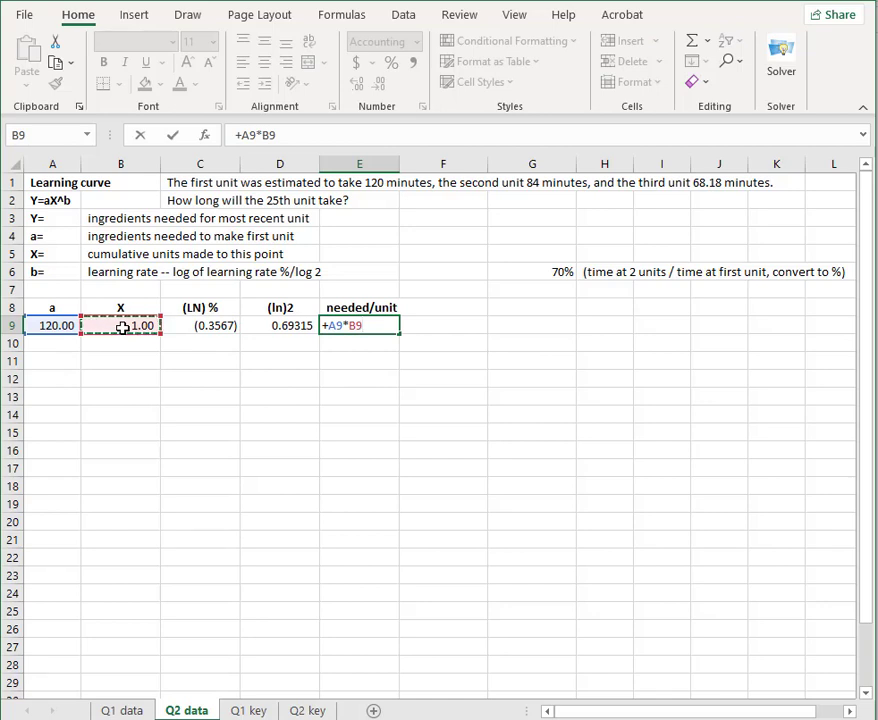
{"action": "type", "text": "^("}
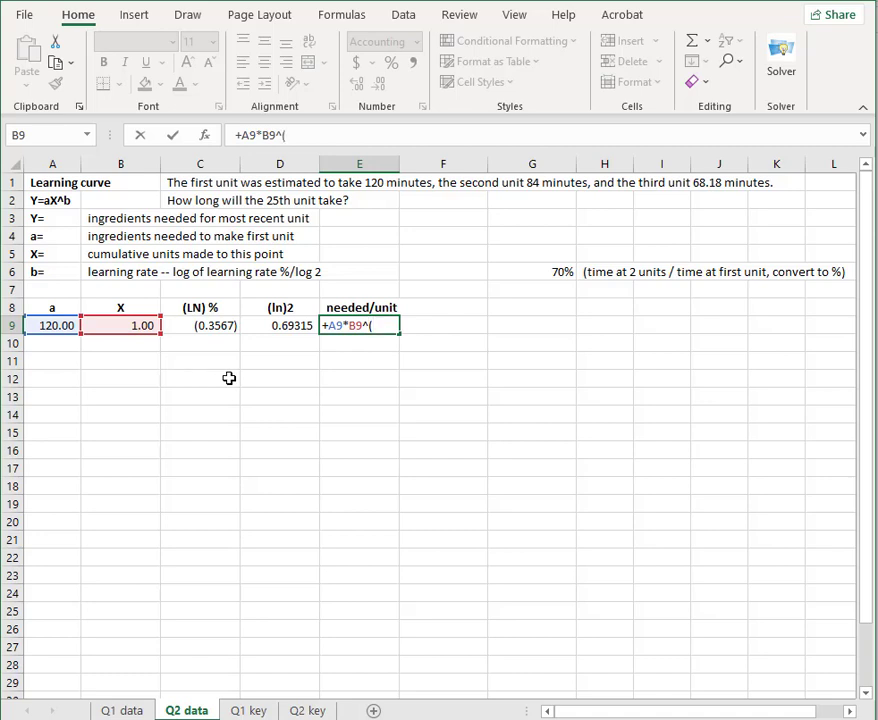
{"action": "left_click", "coordinate": [213, 325]}
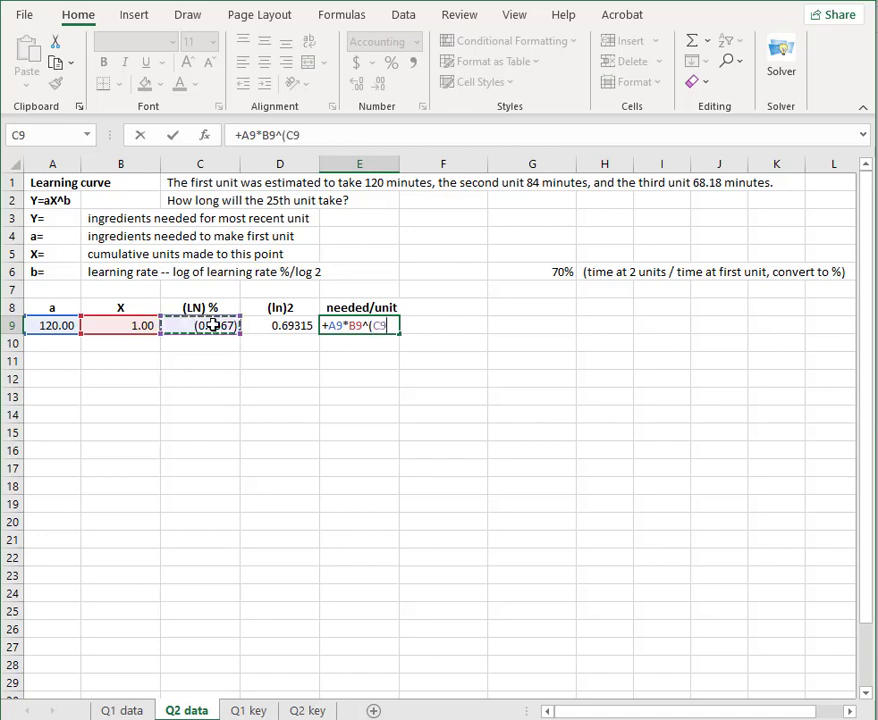
{"action": "type", "text": "/"}
{"action": "left_click", "coordinate": [287, 325]}
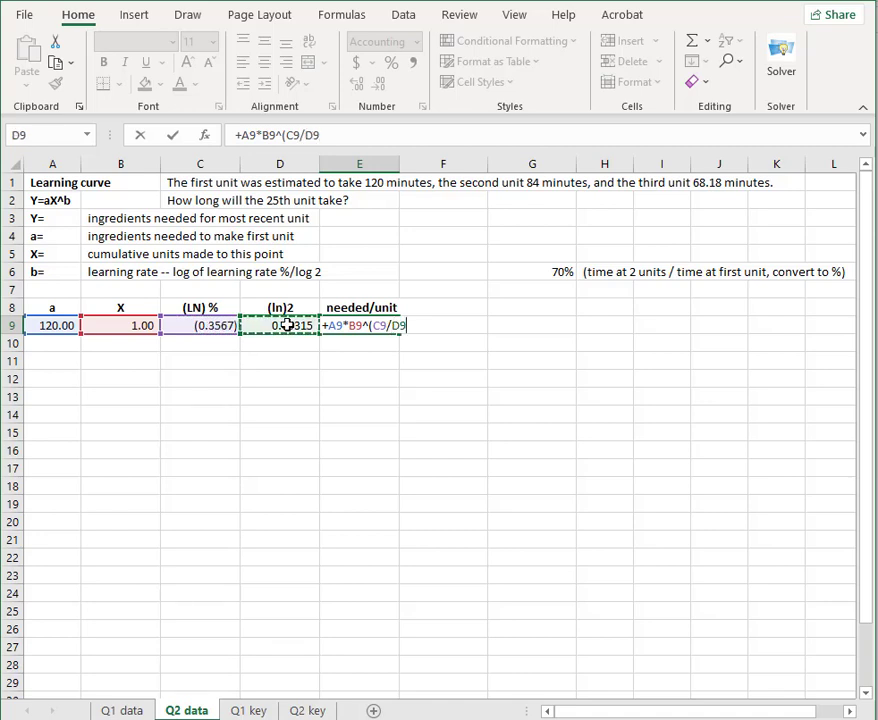
{"action": "type", "text": ")"}
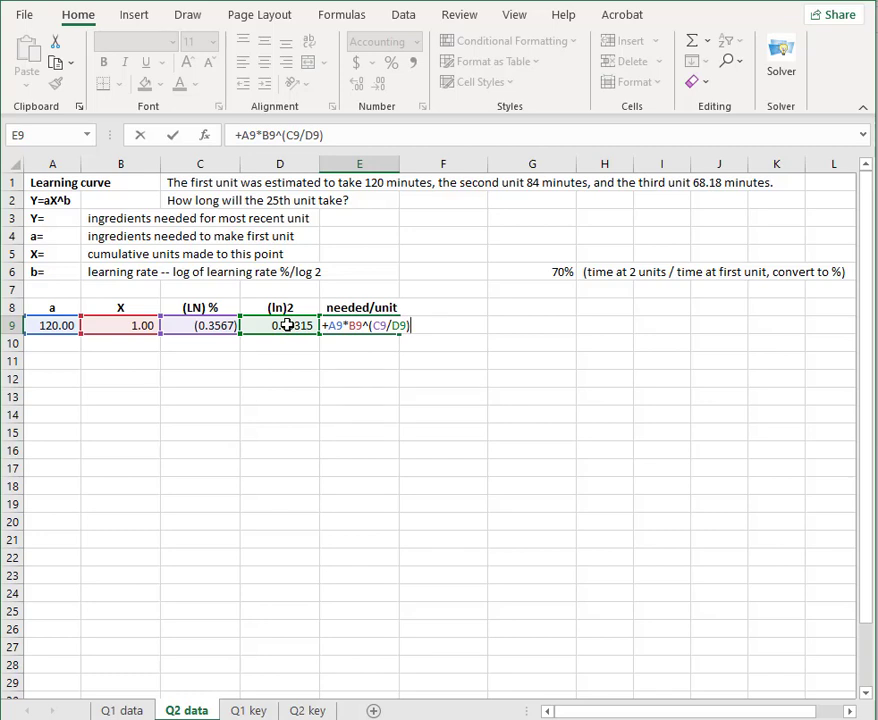
{"action": "key", "text": "Return"}
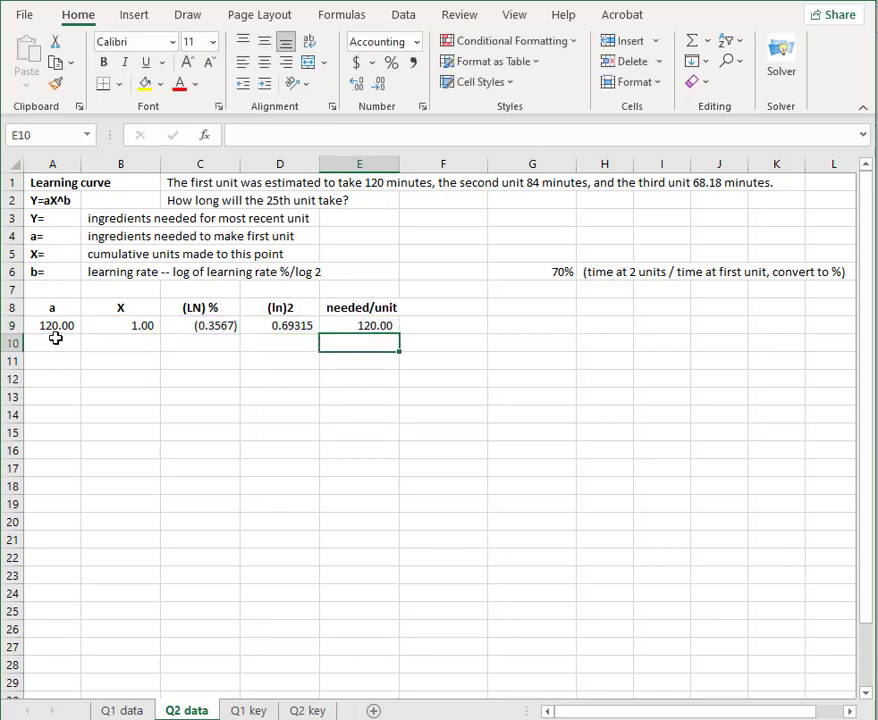
- Enter 120 in A10 and unit number 2 in B10
{"action": "left_click", "coordinate": [55, 339]}
{"action": "type", "text": "120"}
{"action": "key", "text": "Tab"}
{"action": "type", "text": "2"}
{"action": "key", "text": "Tab"}
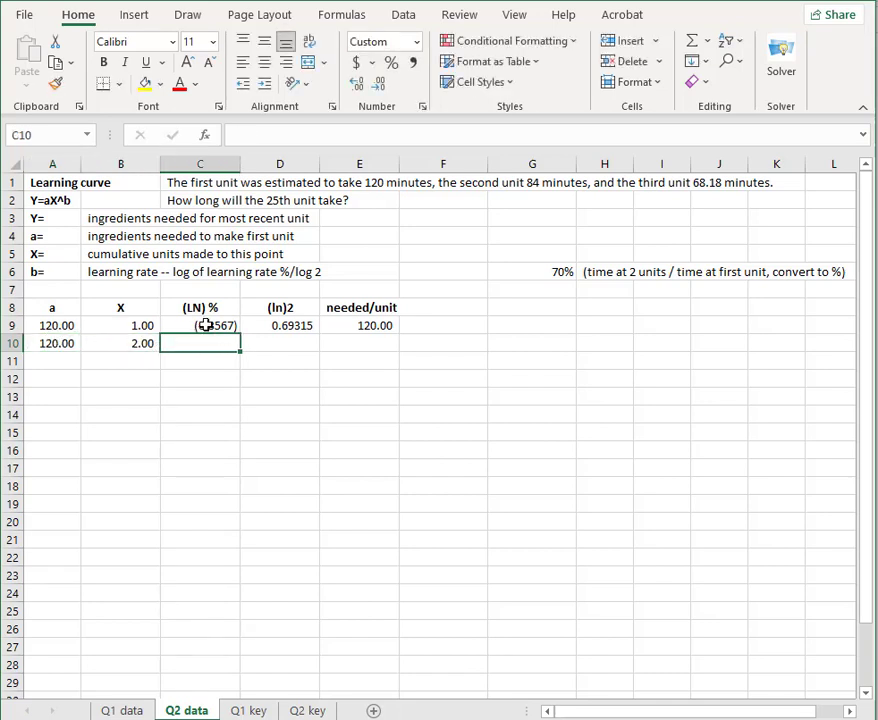
- Anchor C9 to $G$6 and copy the log and needed/unit formulas into row 10, giving 84.00
{"action": "left_click_drag", "start_coordinate": [212, 325], "coordinate": [258, 325]}
{"action": "left_click", "coordinate": [229, 327]}
{"action": "left_click", "coordinate": [268, 135]}
{"action": "double_click", "coordinate": [268, 135]}
{"action": "key", "text": "Return"}
{"action": "left_click_drag", "start_coordinate": [225, 325], "coordinate": [262, 325]}
{"action": "left_click_drag", "start_coordinate": [319, 333], "coordinate": [325, 348]}
{"action": "left_click", "coordinate": [390, 327]}
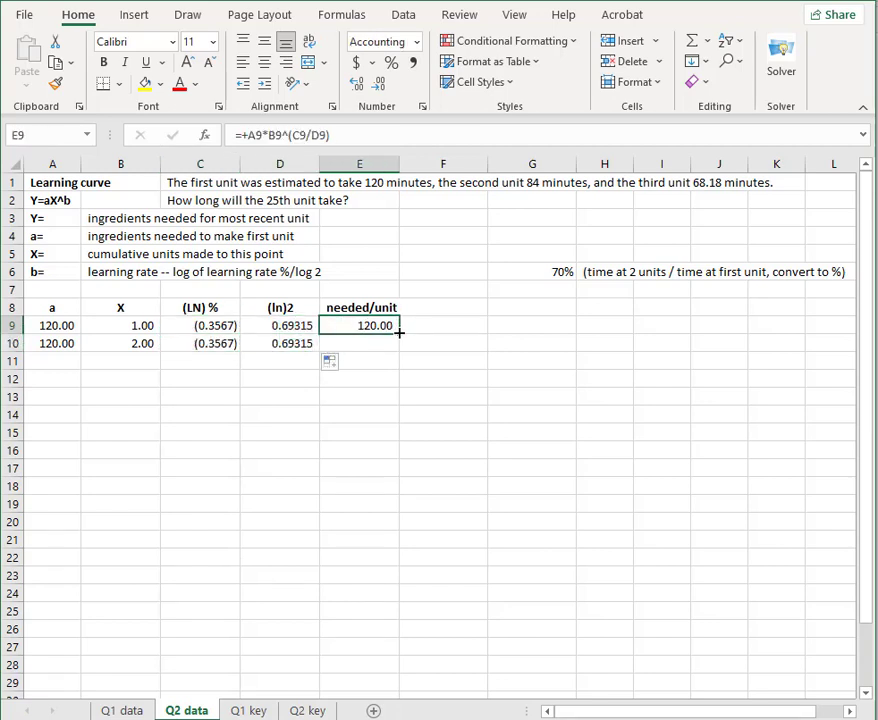
{"action": "left_click_drag", "start_coordinate": [399, 343], "coordinate": [400, 365]}
{"action": "left_click", "coordinate": [345, 343]}
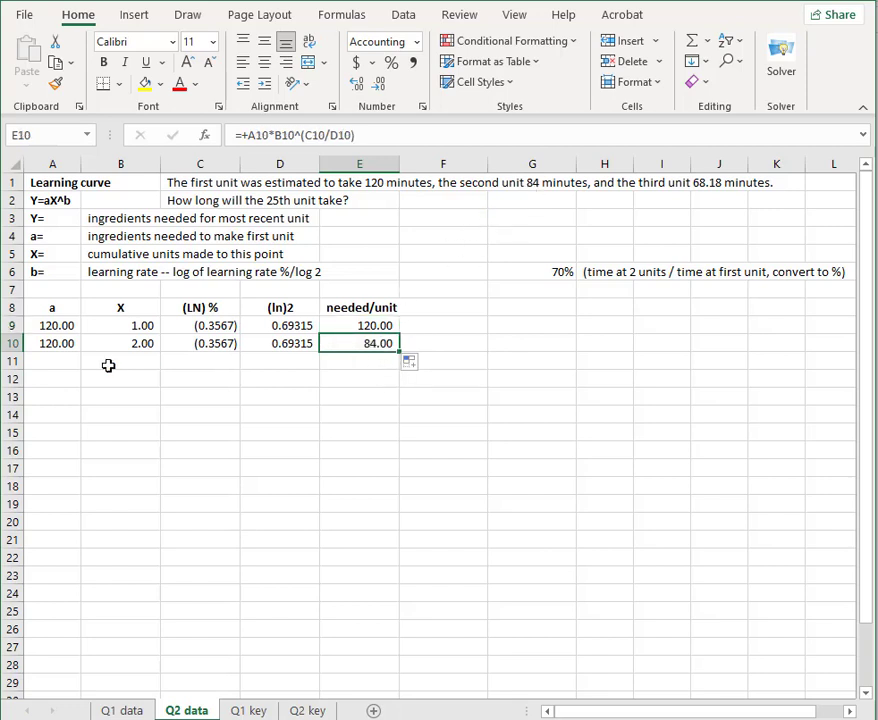
- Fill rows 9–10 down to row 33 and highlight E33's 22.90 in yellow
{"action": "left_click_drag", "start_coordinate": [60, 325], "coordinate": [396, 690]}
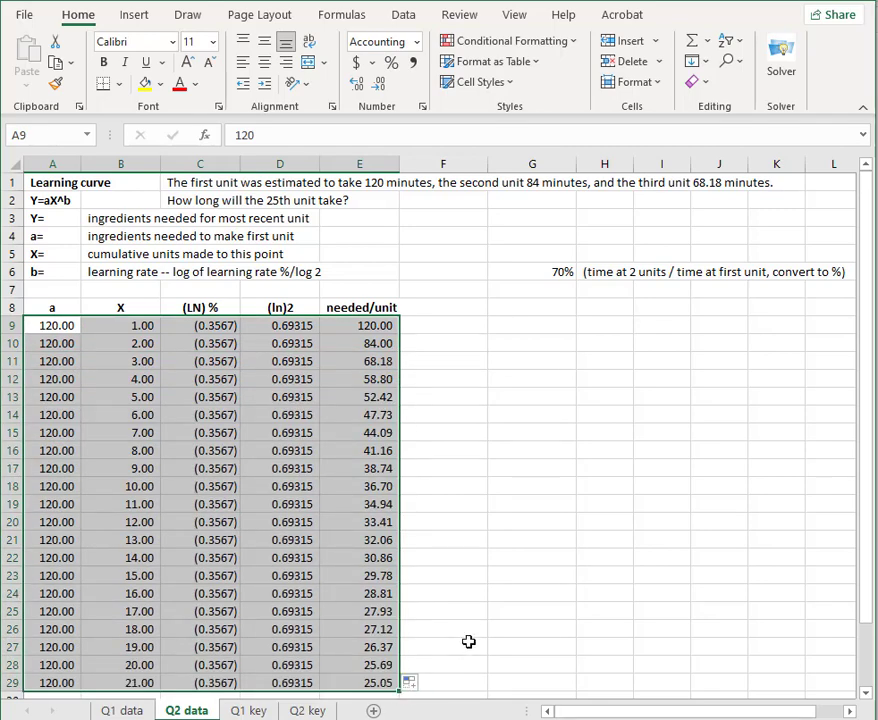
{"action": "scroll", "coordinate": [430, 670], "scroll_direction": "down", "scroll_amount": 2}
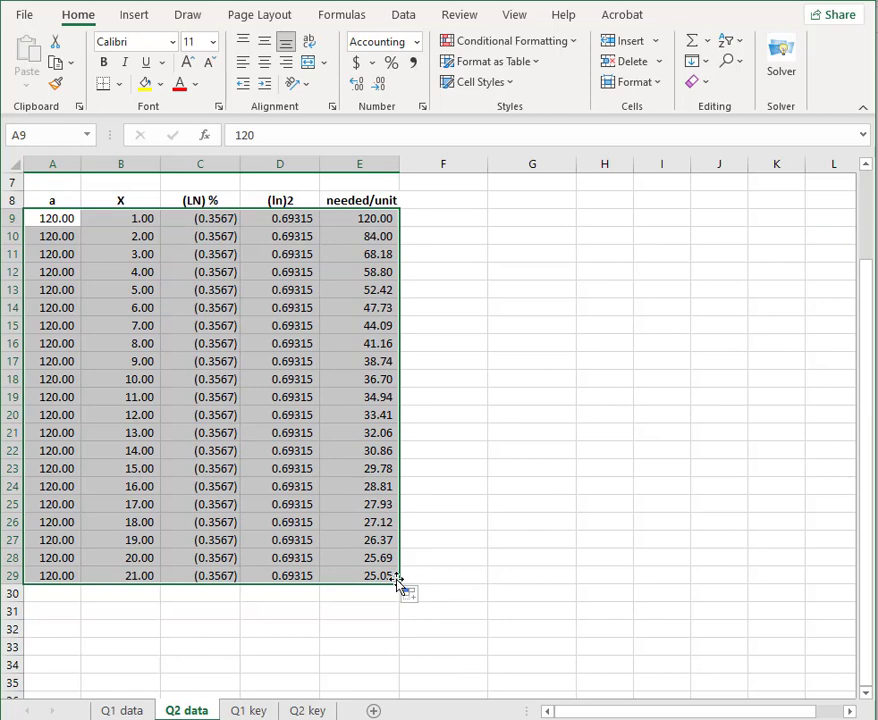
{"action": "left_click_drag", "start_coordinate": [400, 583], "coordinate": [400, 650]}
{"action": "left_click", "coordinate": [385, 645]}
{"action": "left_click", "coordinate": [145, 83]}
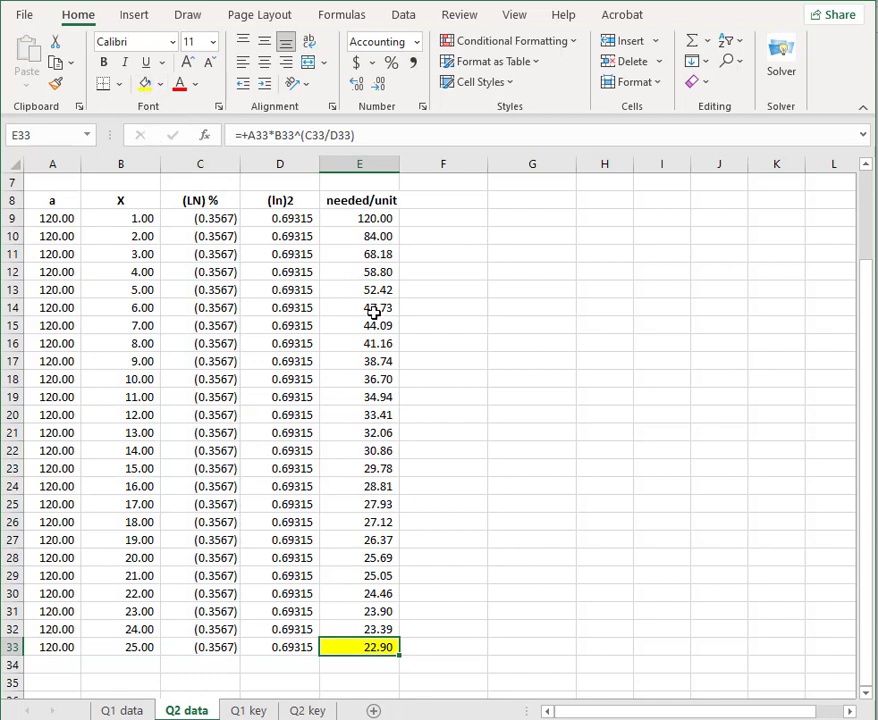
{"action": "left_click_drag", "start_coordinate": [355, 198], "coordinate": [360, 647]}
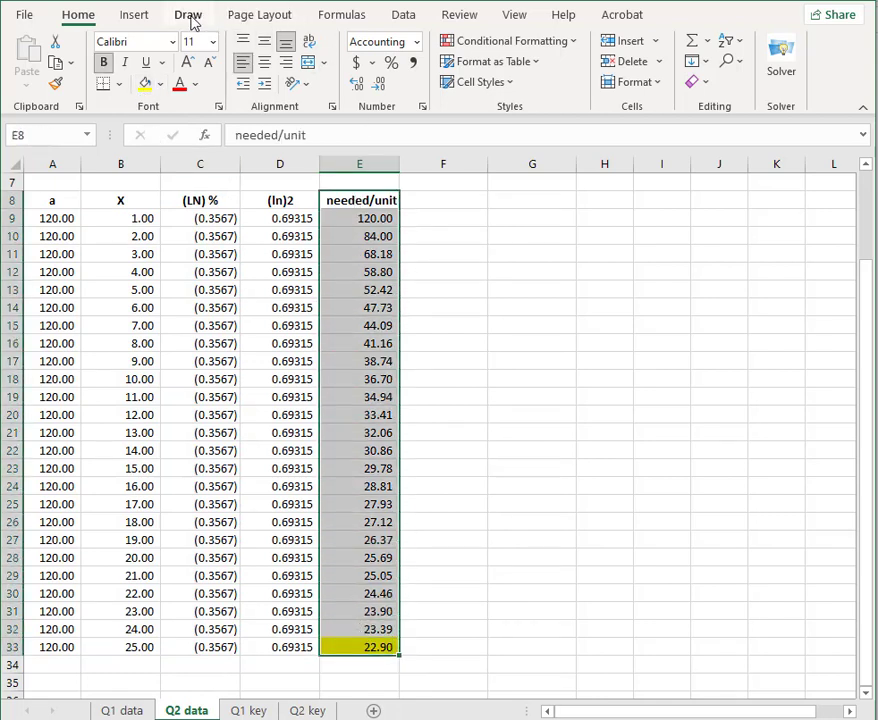
- Insert a 2-D line chart of needed/unit (E8:E33) and place it right of column E
{"action": "left_click", "coordinate": [134, 15]}
{"action": "left_click", "coordinate": [261, 63]}
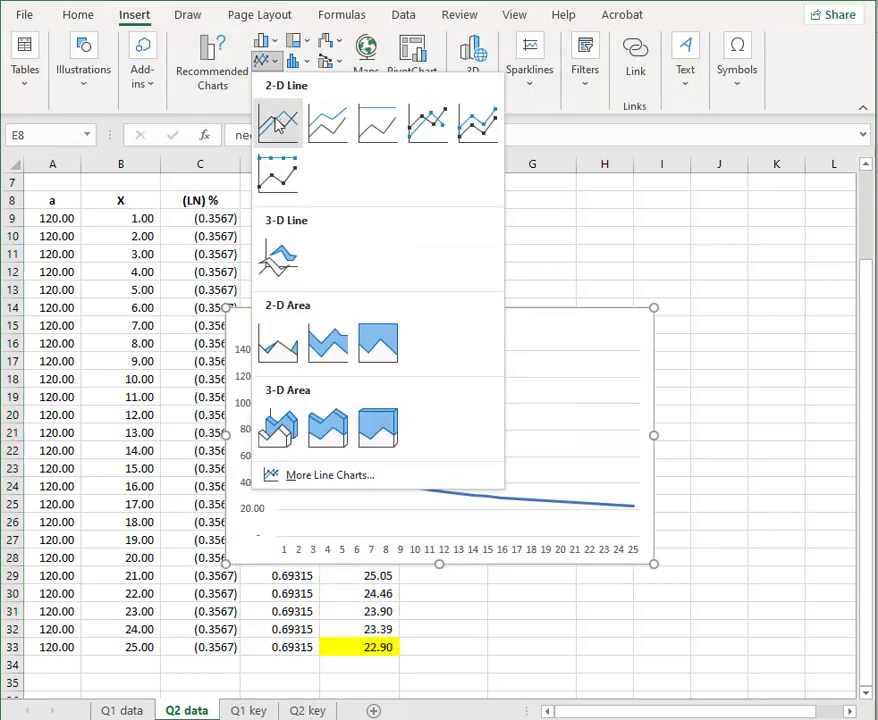
{"action": "left_click", "coordinate": [283, 124]}
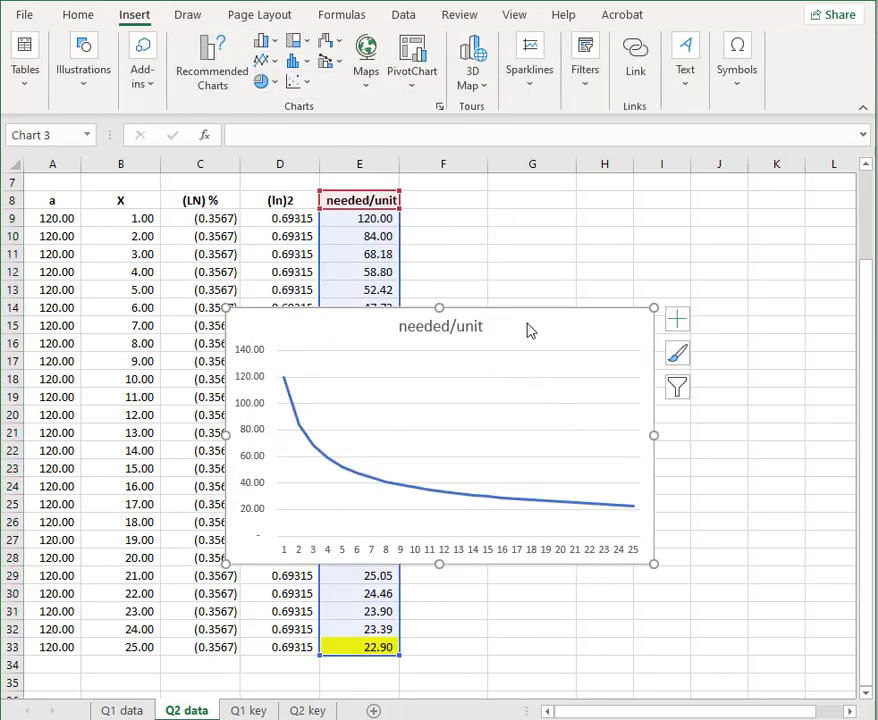
{"action": "left_click_drag", "start_coordinate": [523, 309], "coordinate": [713, 193]}
{"action": "left_click", "coordinate": [675, 541]}
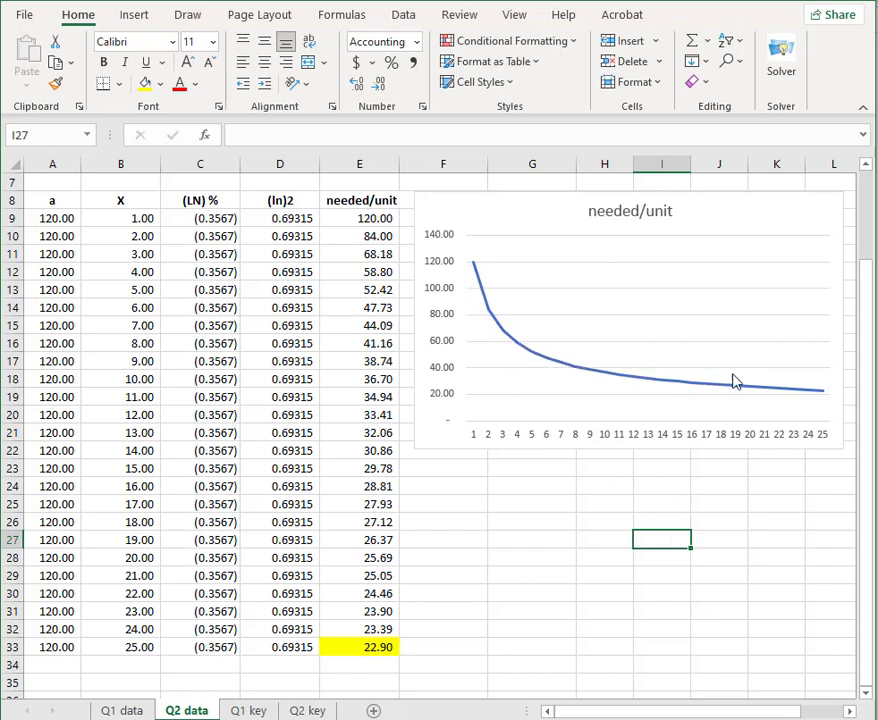
{"action": "left_click", "coordinate": [525, 484]}
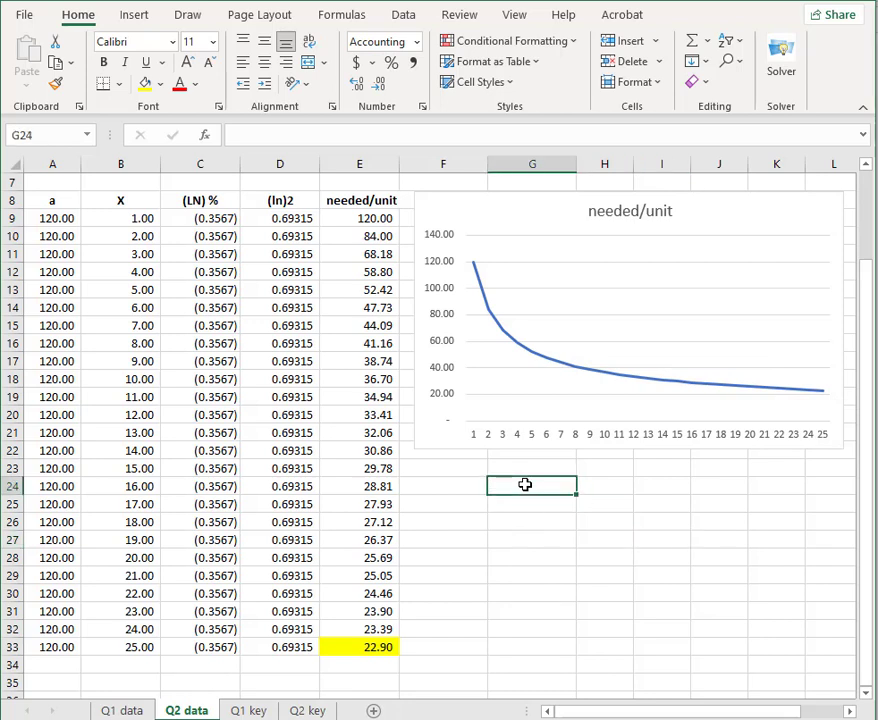